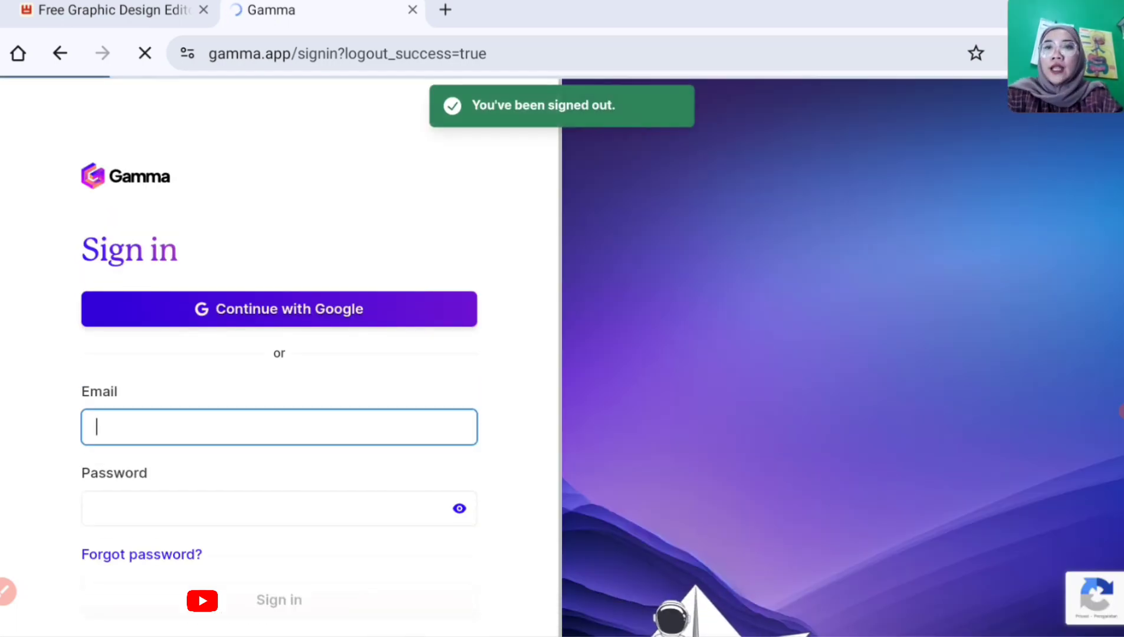
Open the gamma.app home page.
click(347, 53)
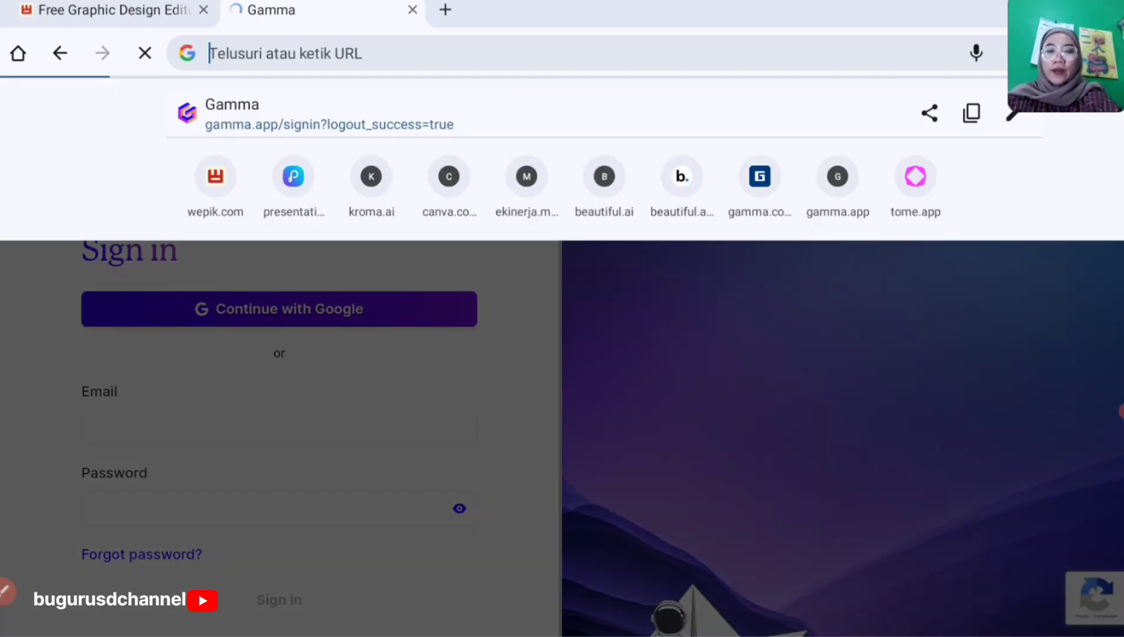
text(gamma)
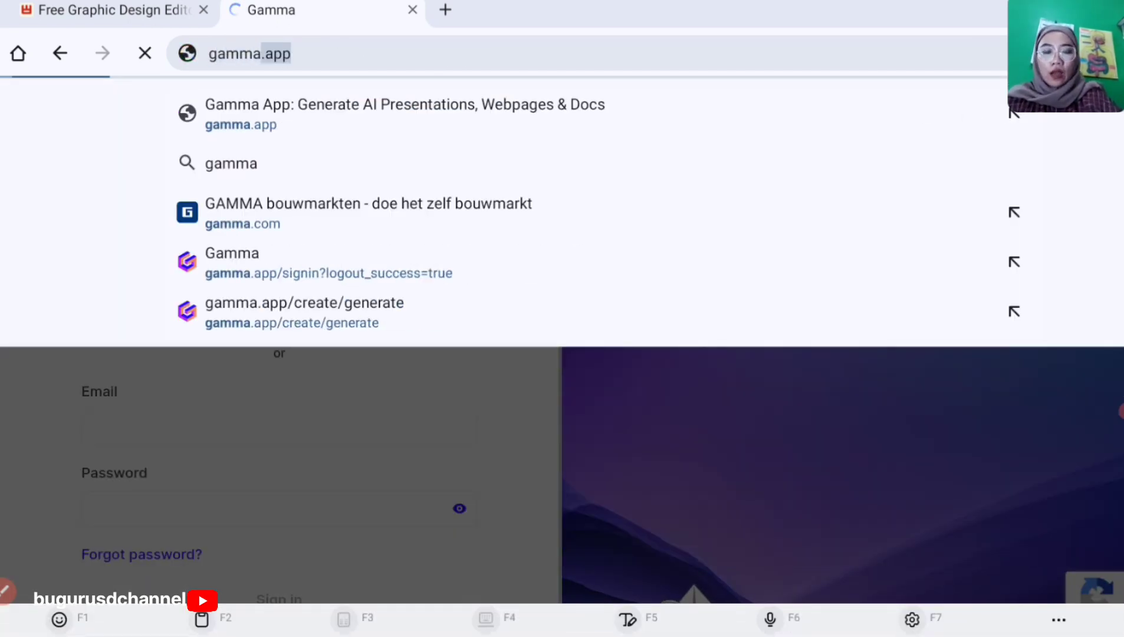
key(Right)
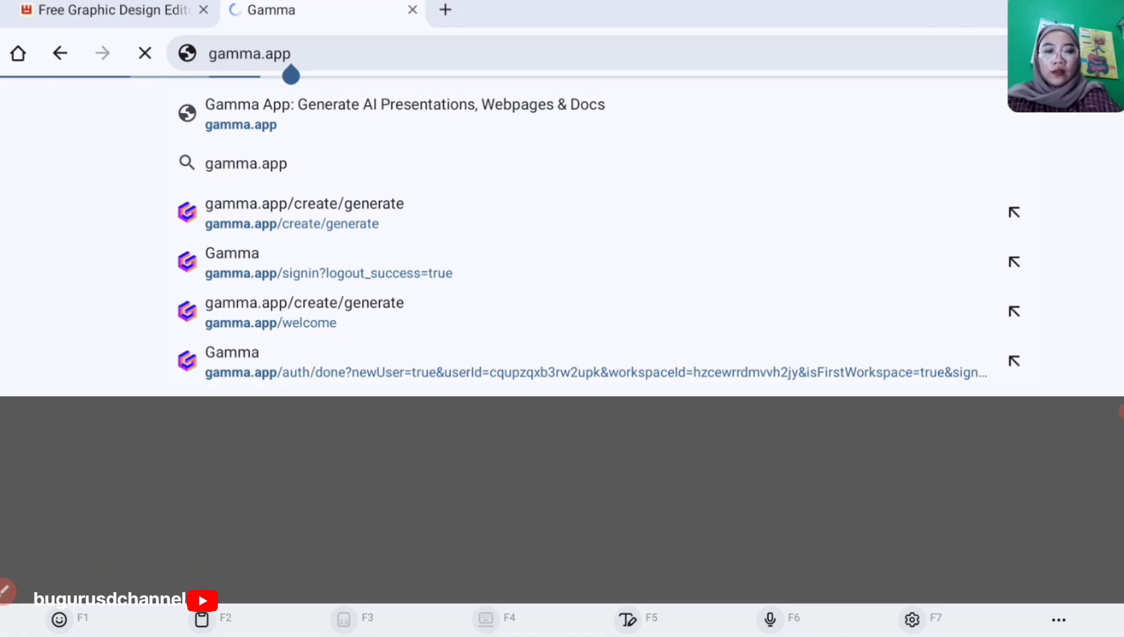
key(Return)
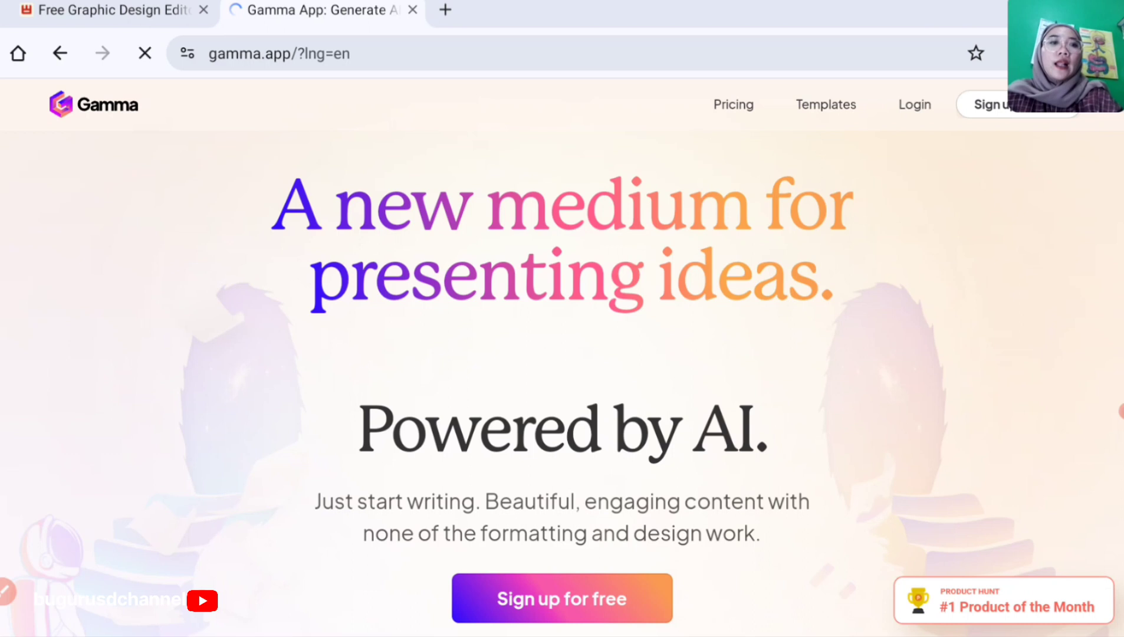
Log in to Gamma by continuing with Google and choosing the first listed account.
click(915, 105)
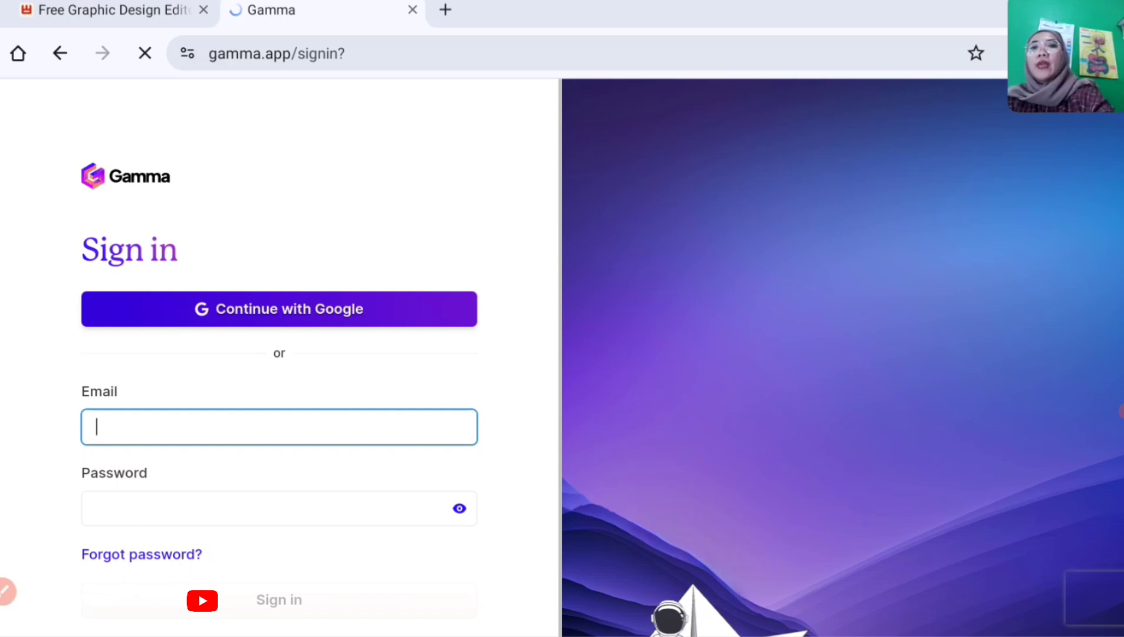
click(279, 310)
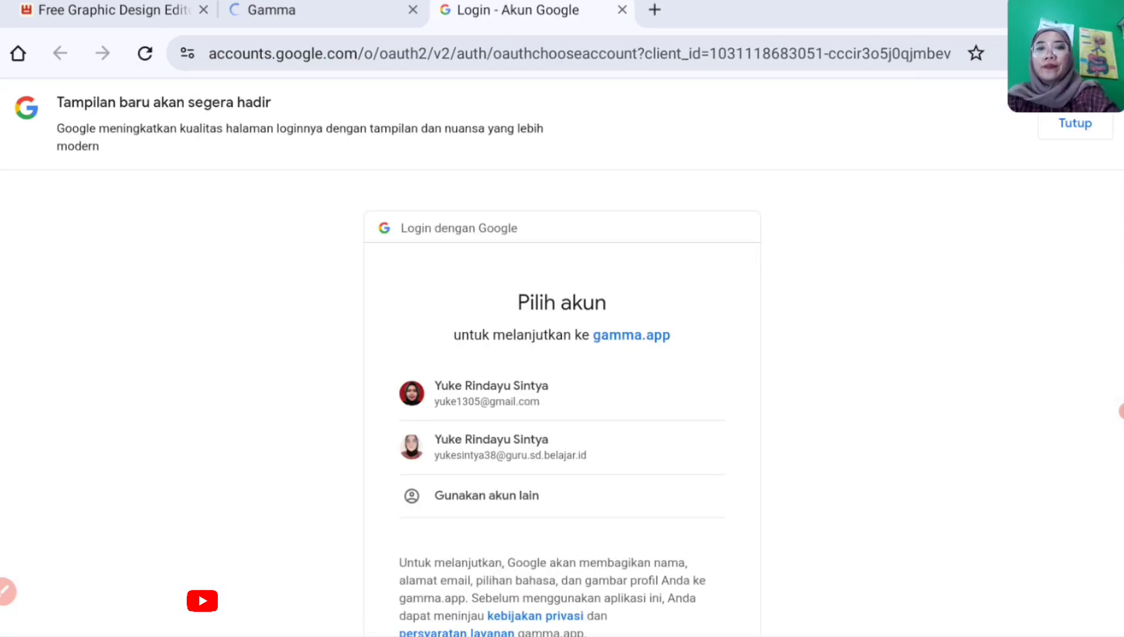
click(491, 393)
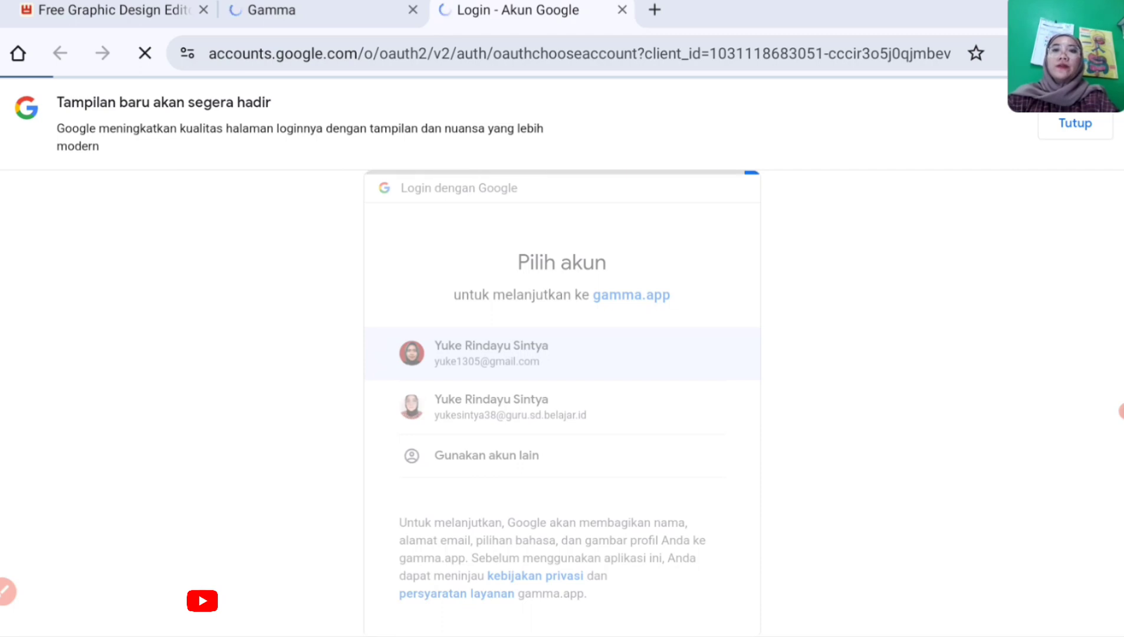
scroll(130, 354, down, 2)
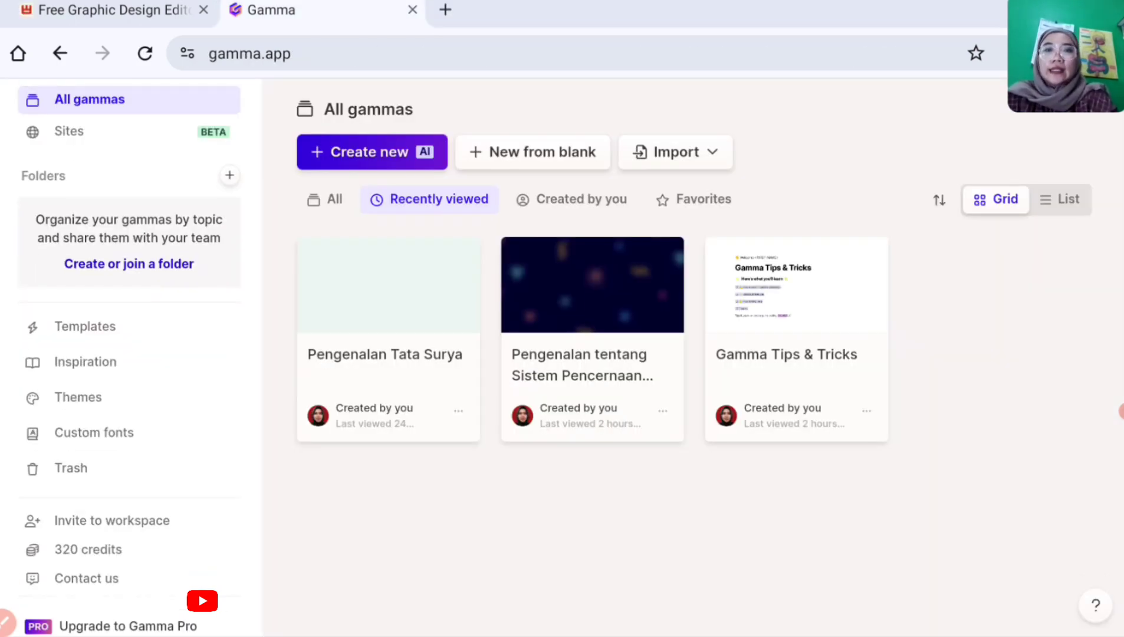
scroll(130, 354, up, 2)
scroll(129, 353, down, 2)
scroll(130, 354, up, 2)
click(5, 623)
mouse_move(420, 112)
mouse_down()
mouse_move(243, 178)
mouse_move(302, 155)
mouse_up()
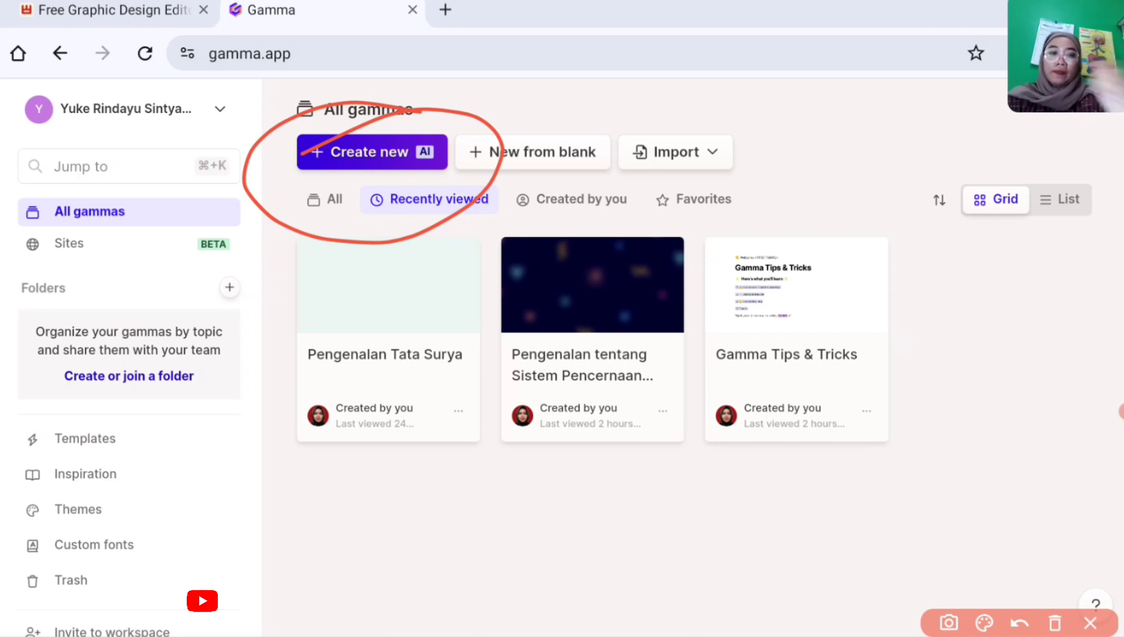
click(1090, 623)
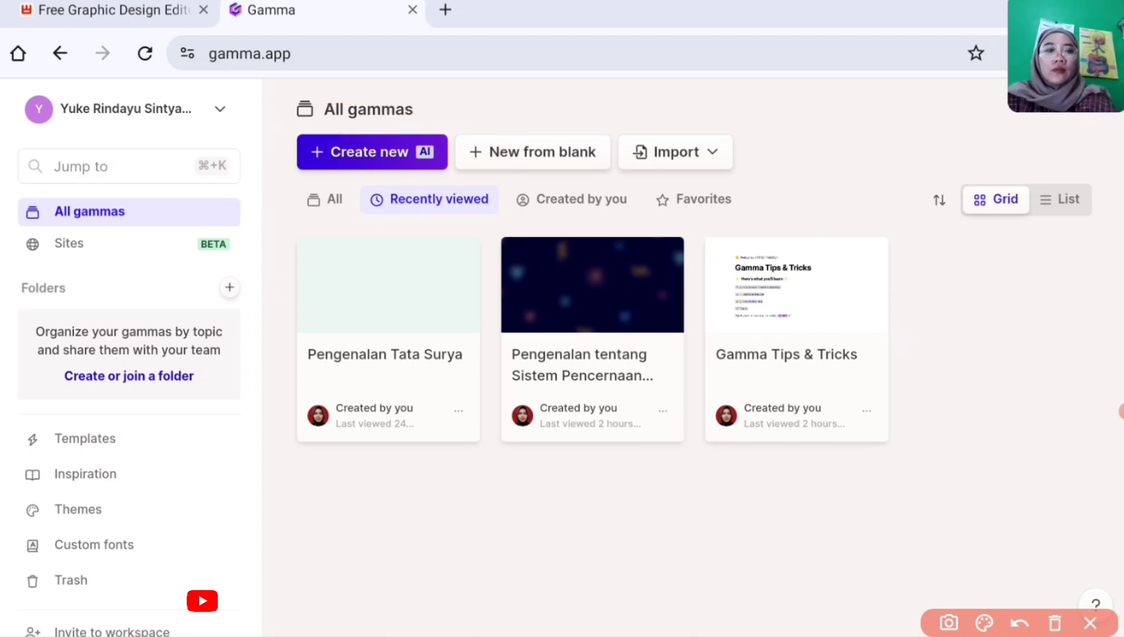
click(1090, 623)
Start a new AI creation with the Generate option that works from a one-line prompt.
click(372, 152)
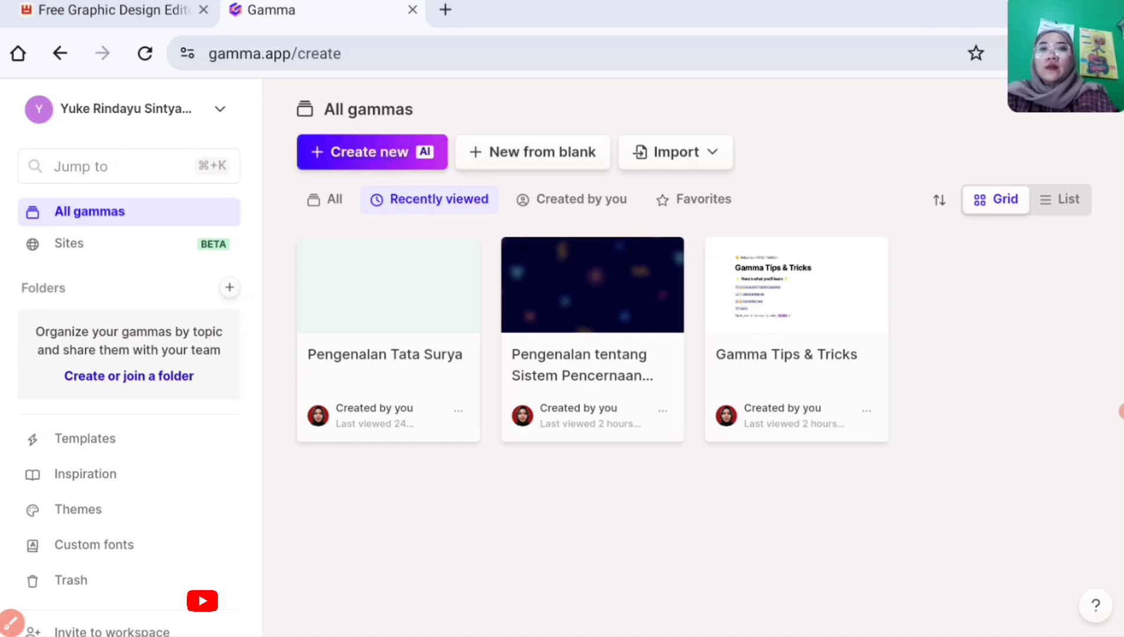
scroll(562, 366, down, 2)
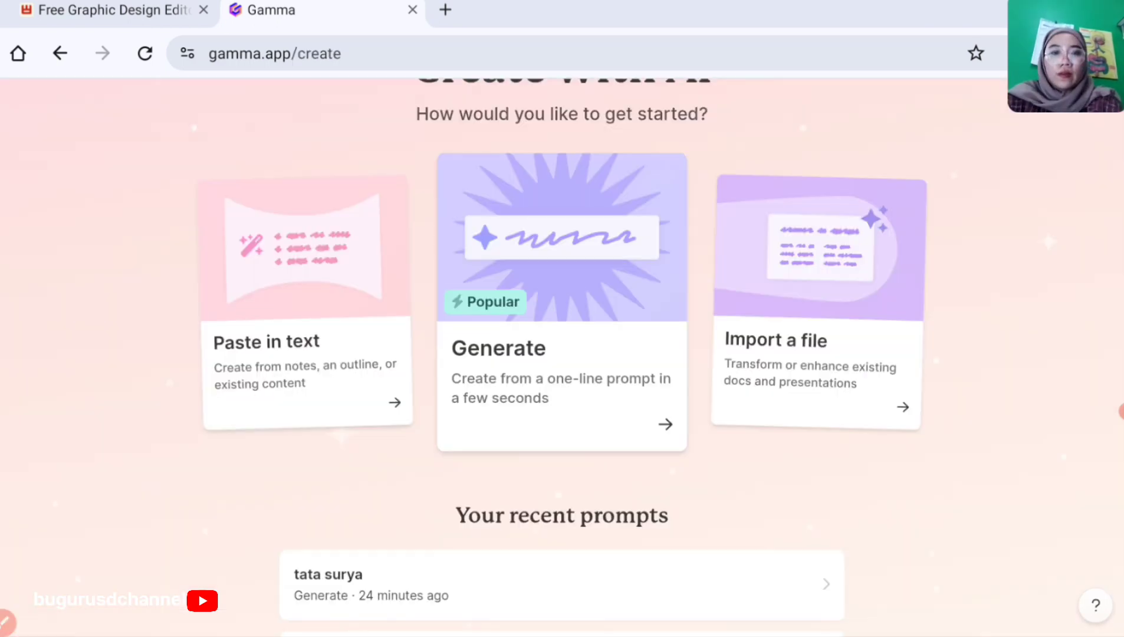
scroll(561, 366, down, 3)
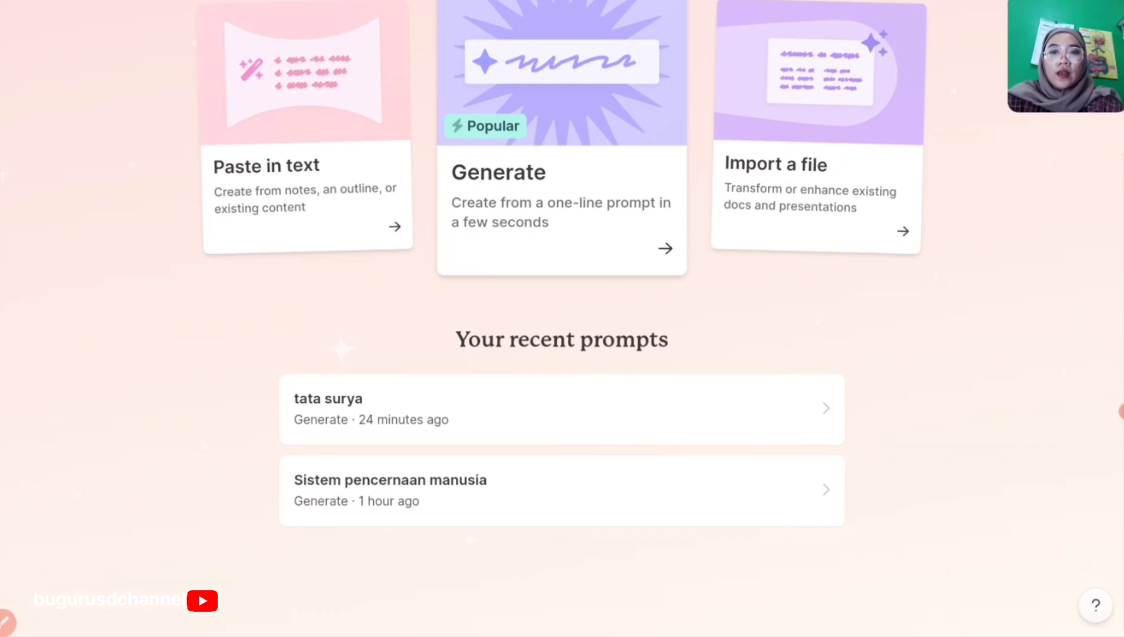
scroll(562, 365, up, 5)
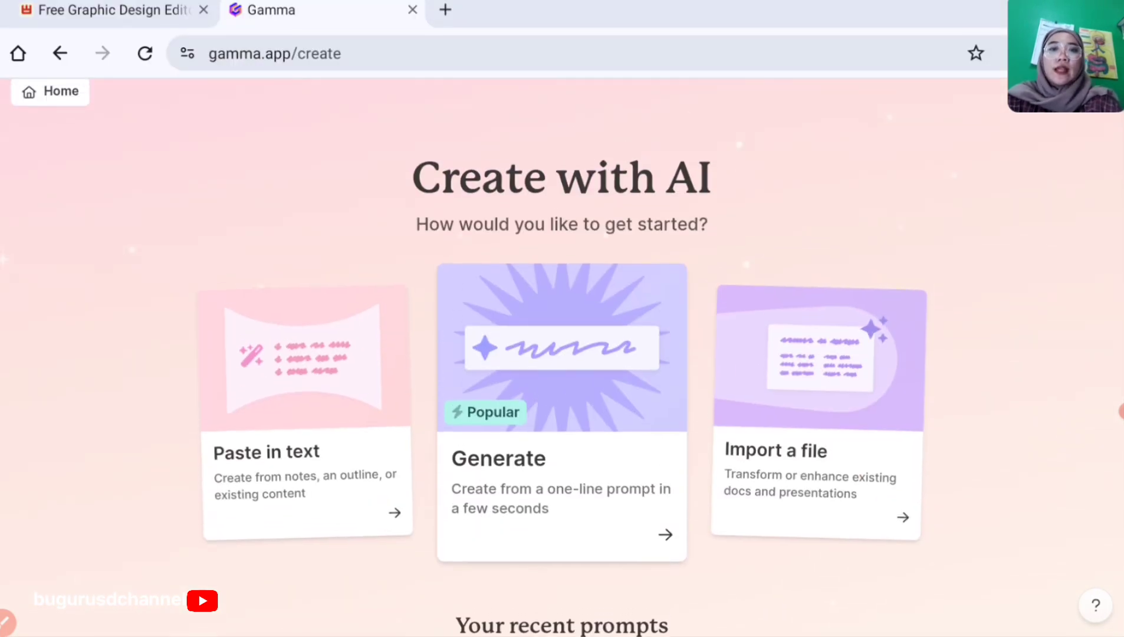
click(562, 413)
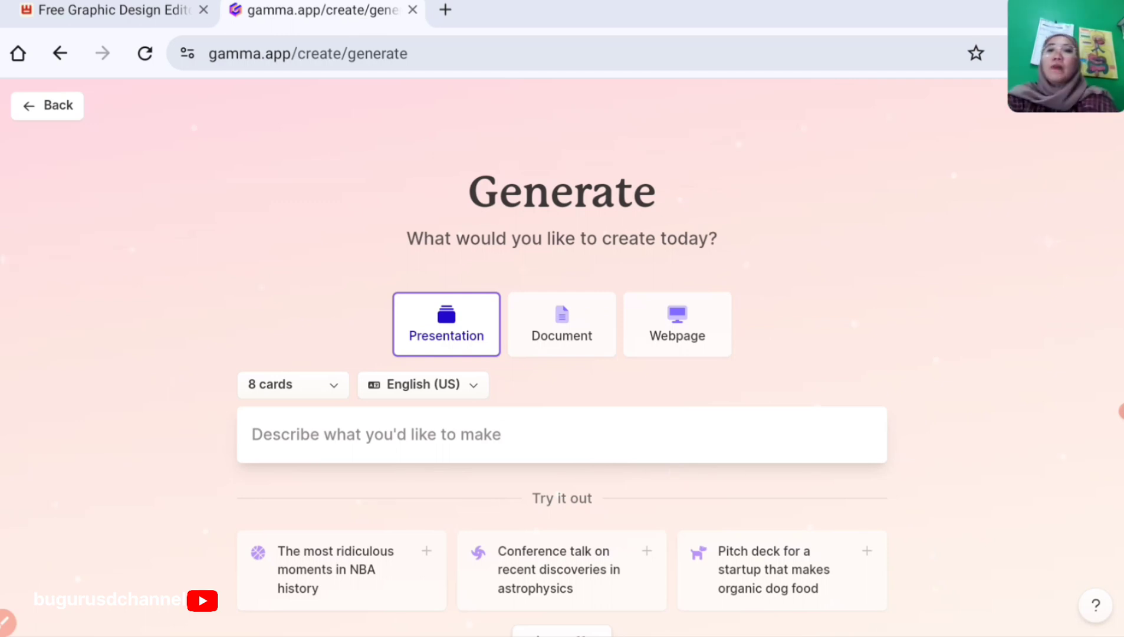
Set the presentation to 10 cards and its language to Bahasa Indonesia.
click(293, 385)
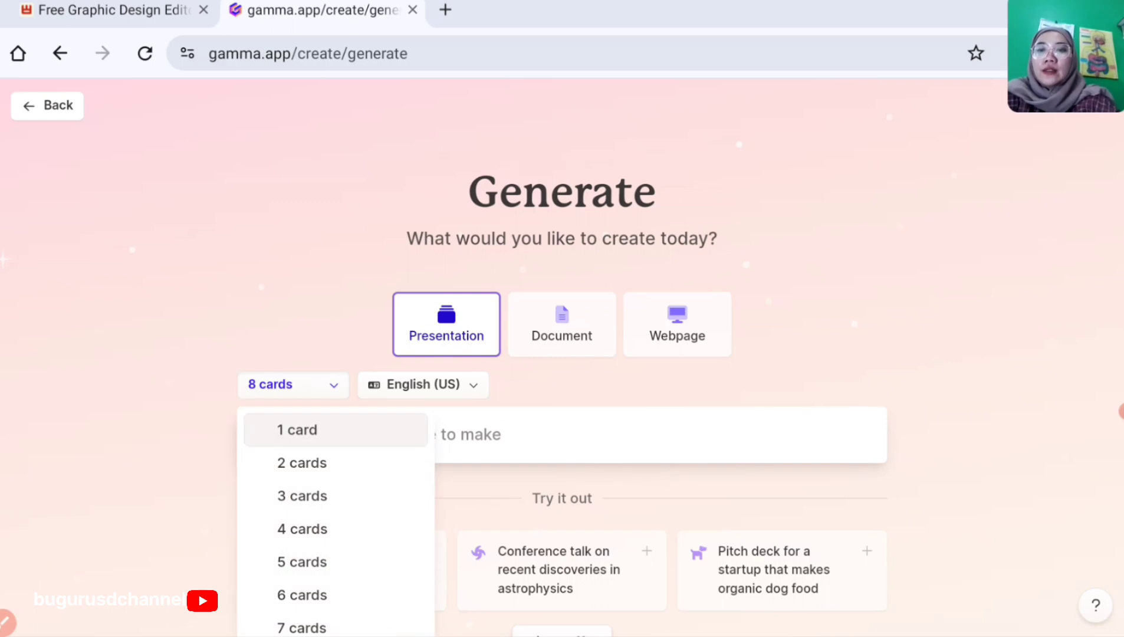
scroll(561, 366, down, 3)
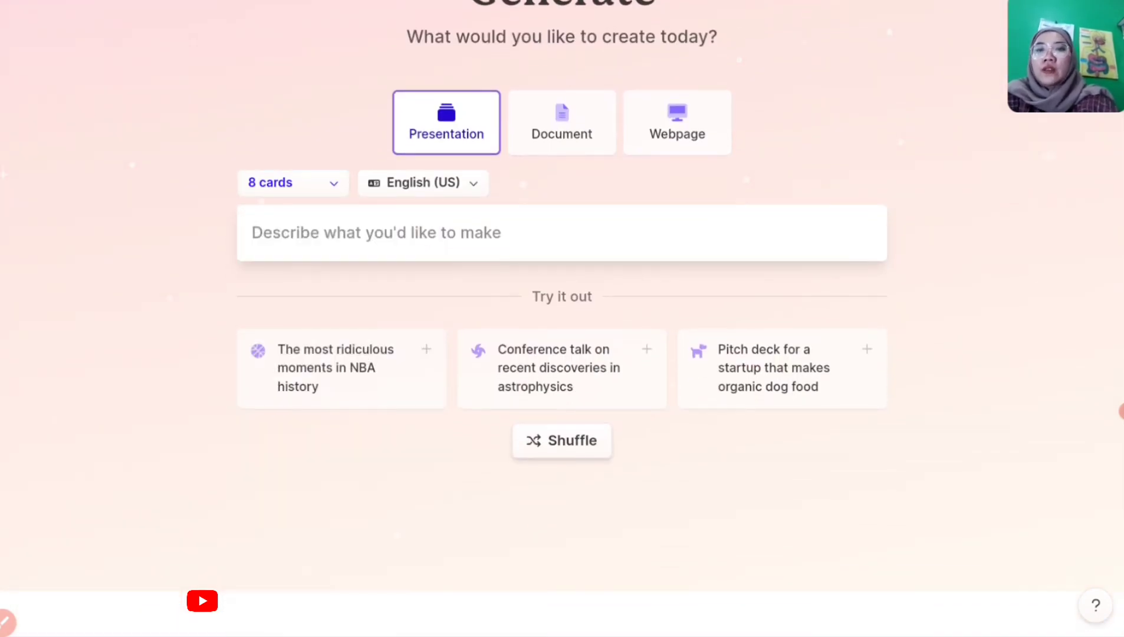
click(293, 183)
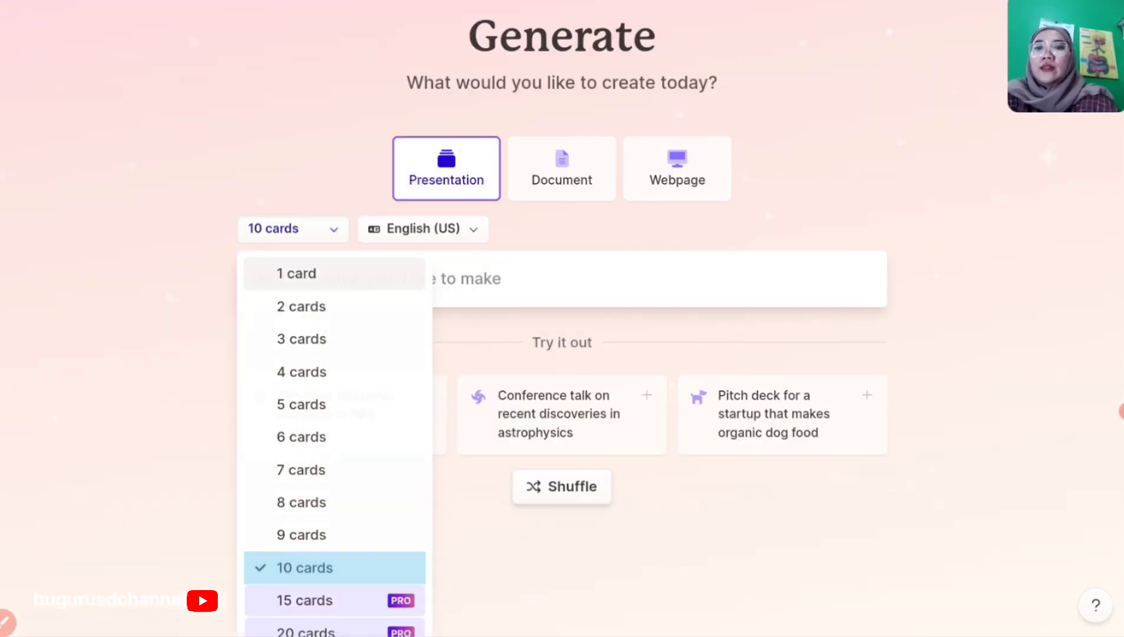
click(305, 571)
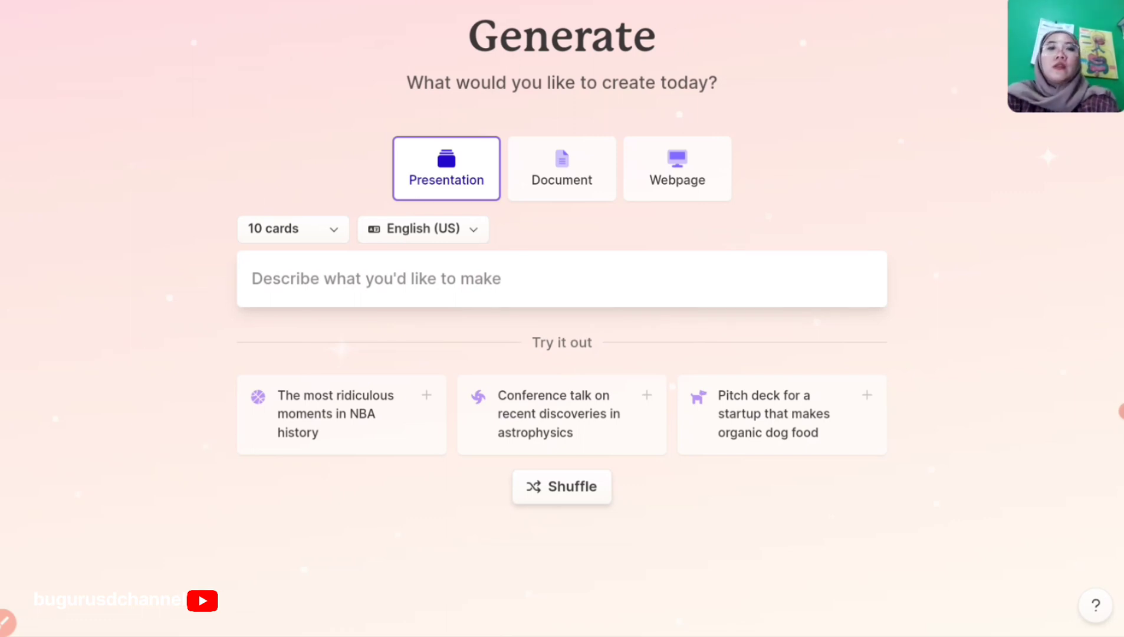
scroll(562, 318, up, 2)
click(423, 372)
click(455, 151)
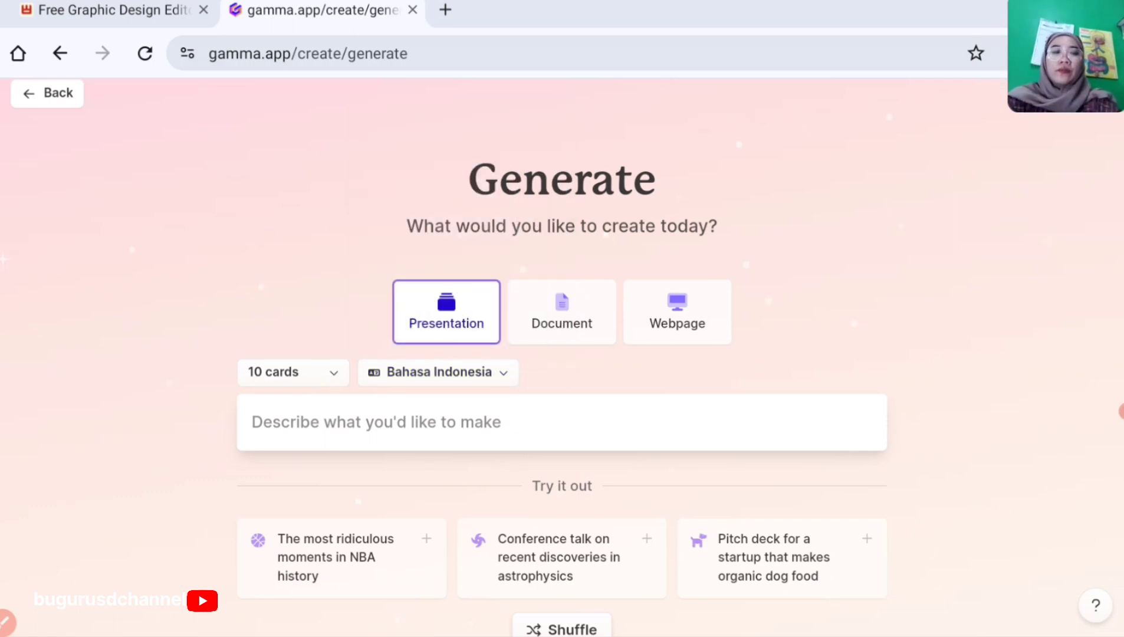
click(293, 373)
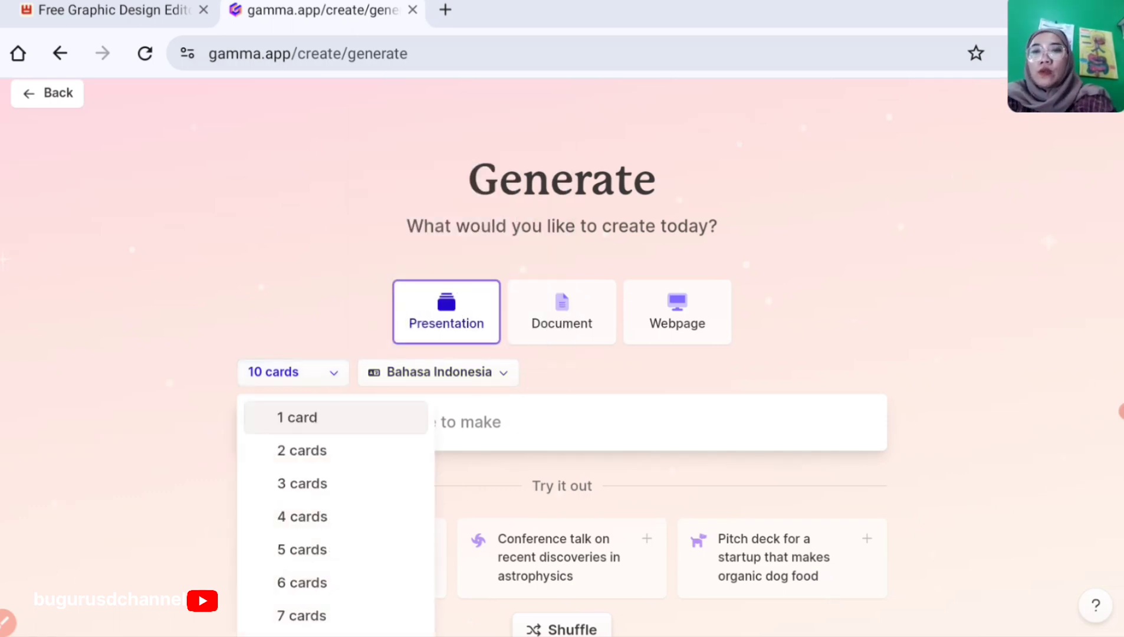
scroll(562, 318, down, 3)
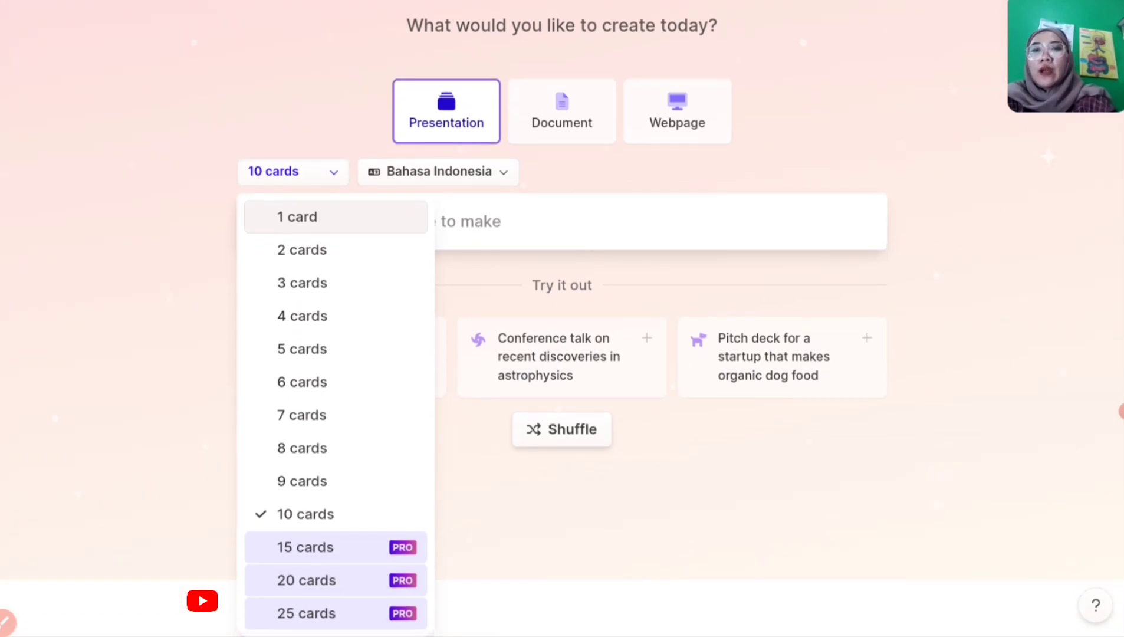
key(Escape)
scroll(562, 318, up, 3)
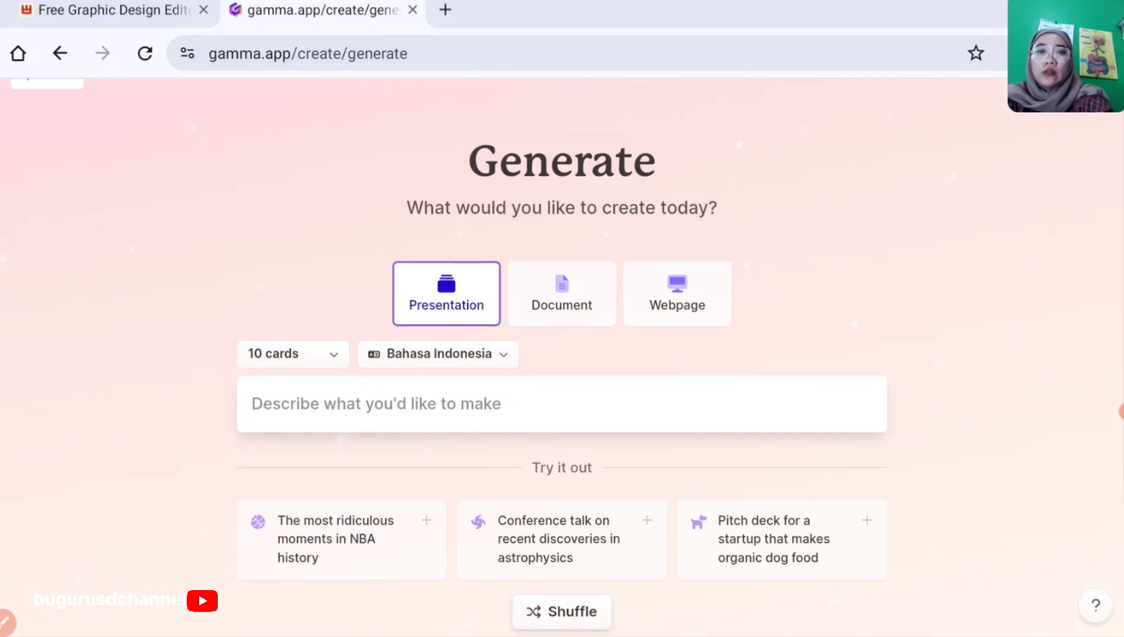
Enter the prompt "sistem pencernaan manusia" and generate the outline from it.
click(561, 411)
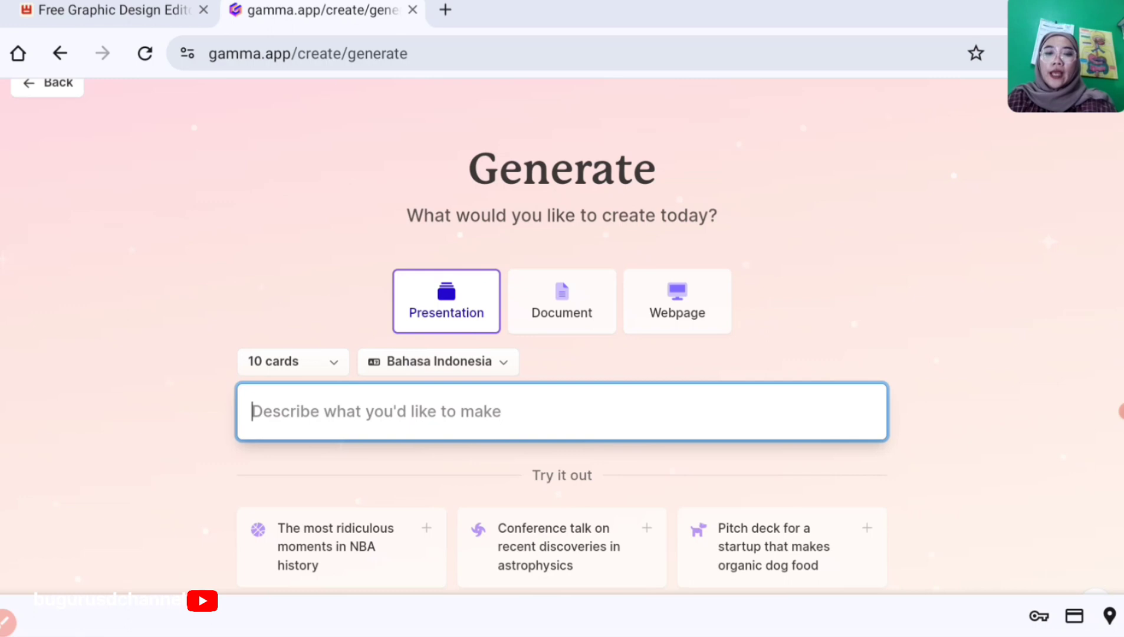
text(sistem)
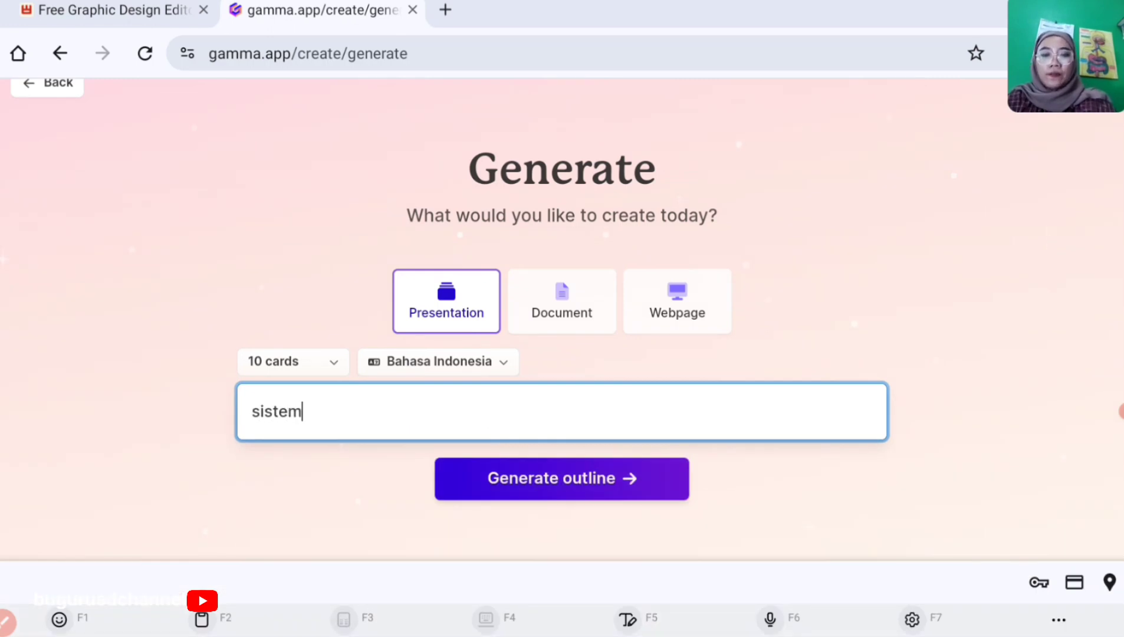
text( pence)
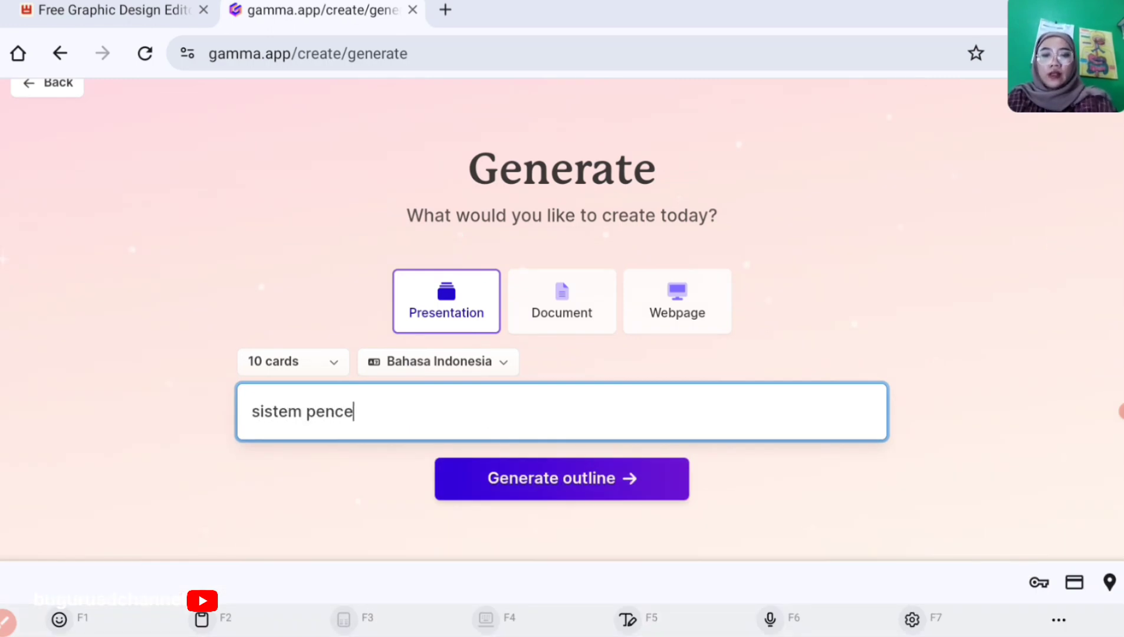
text(rnaan manusa)
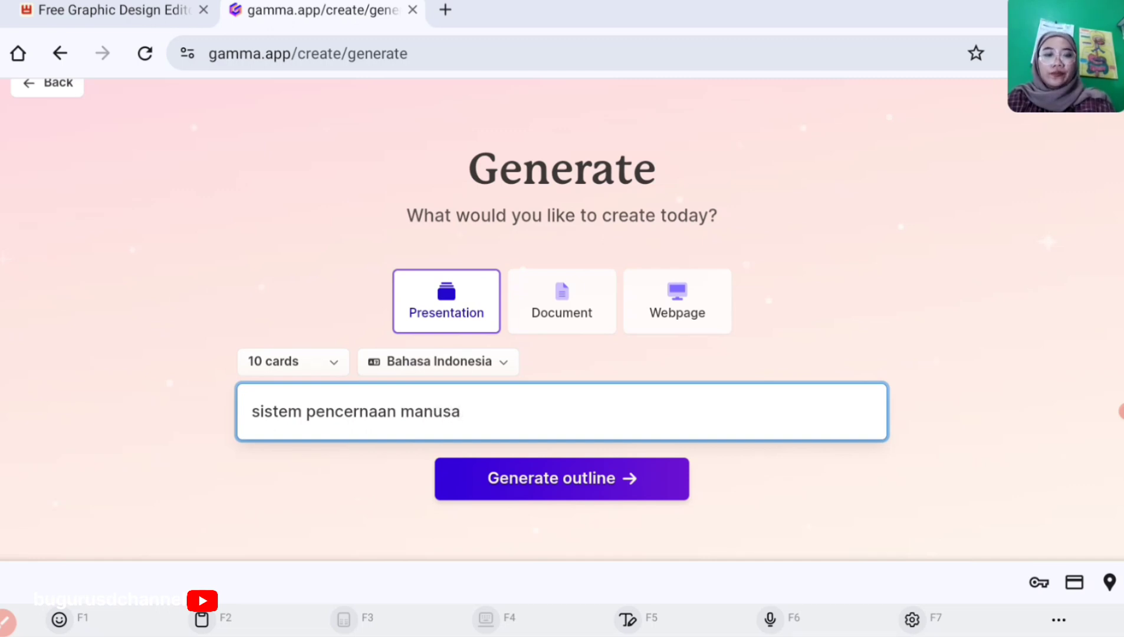
key(BackSpace)
text(ia)
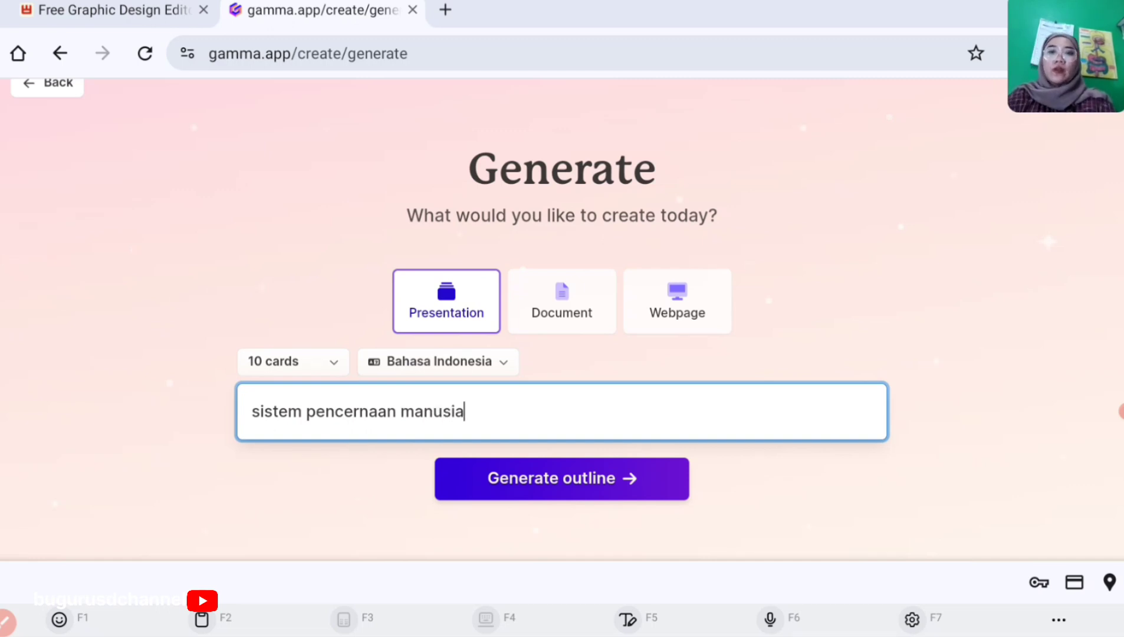
key(Return)
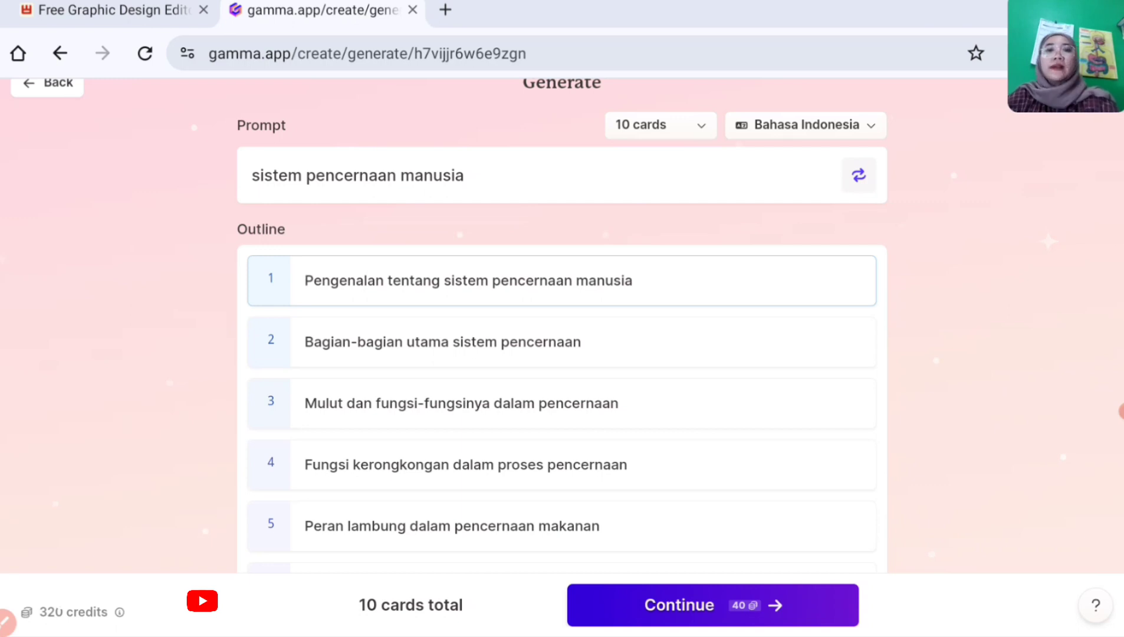
Review the generated card outline and the settings for text amount, image source and image license below it.
scroll(562, 324, down, 3)
scroll(562, 324, down, 2)
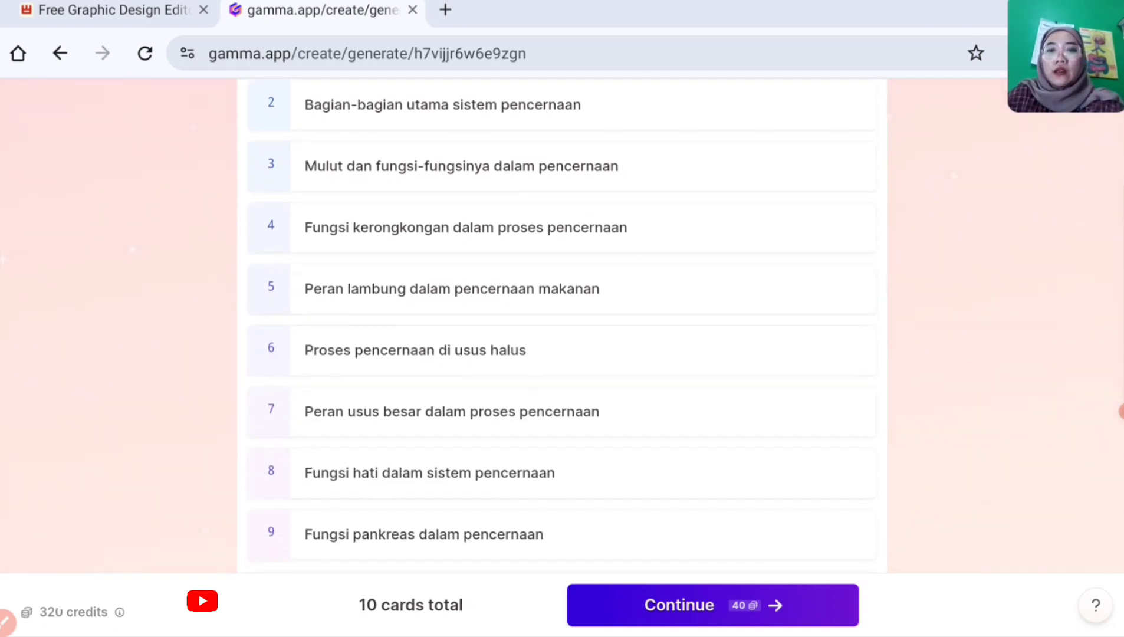
scroll(562, 324, down, 5)
scroll(562, 325, up, 4)
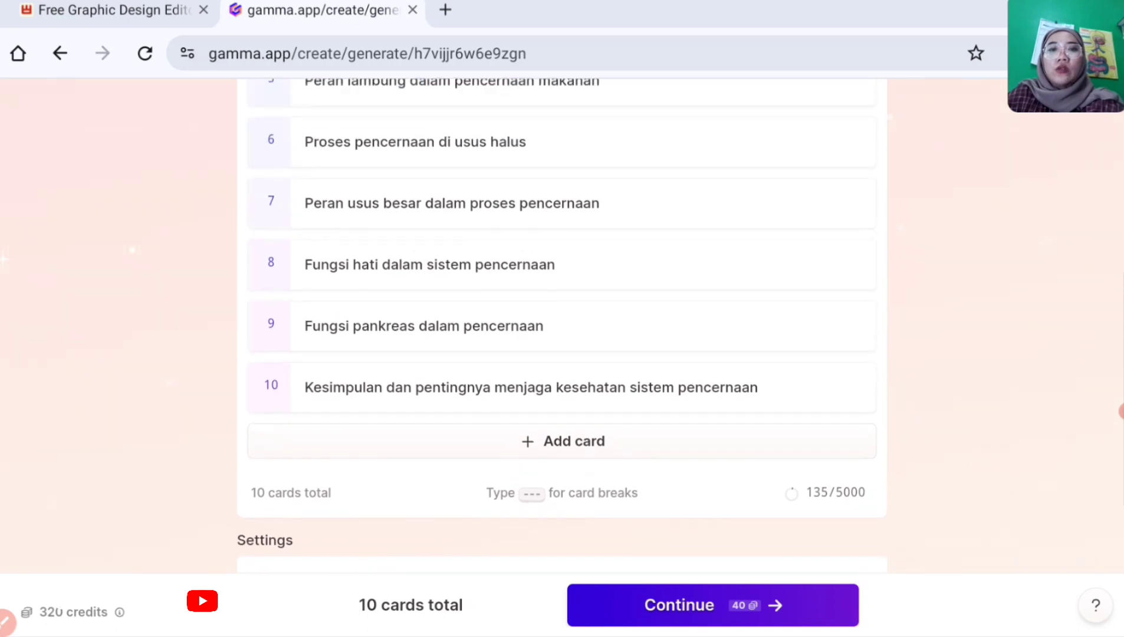
scroll(562, 324, up, 4)
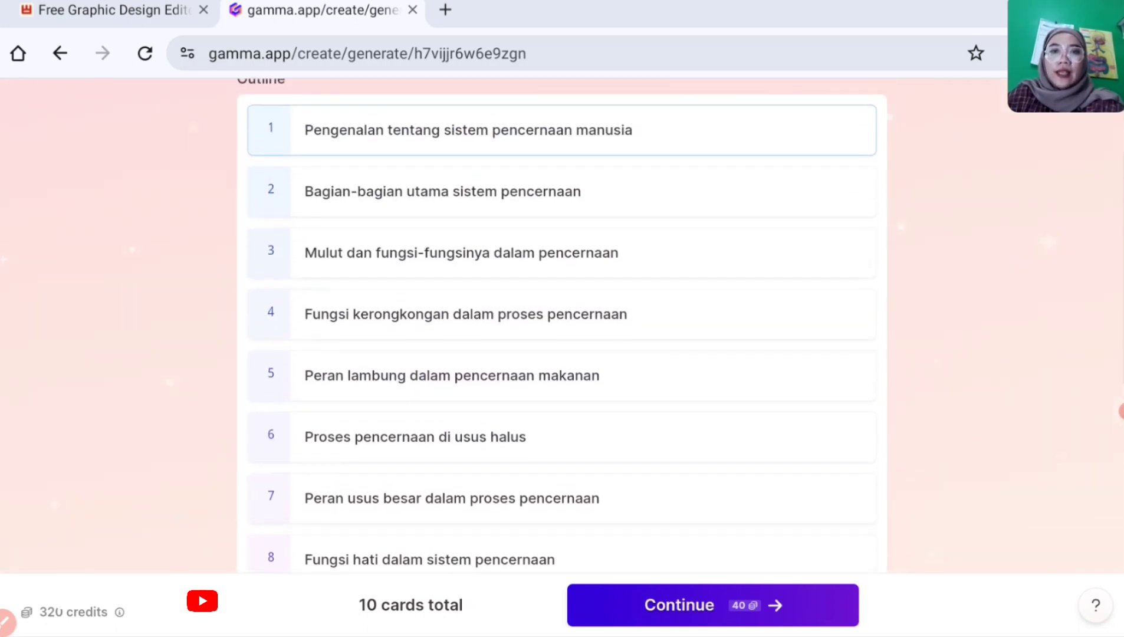
scroll(562, 324, down, 3)
scroll(562, 324, up, 4)
scroll(562, 324, down, 3)
scroll(562, 324, down, 2)
scroll(562, 325, up, 2)
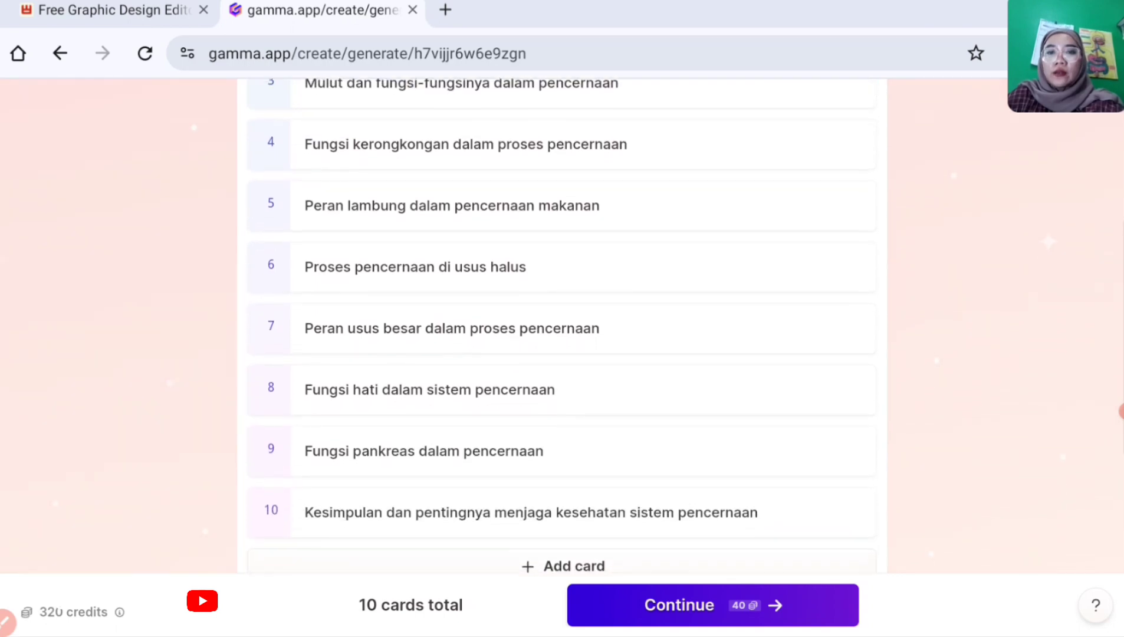
scroll(561, 324, down, 5)
scroll(562, 325, down, 1)
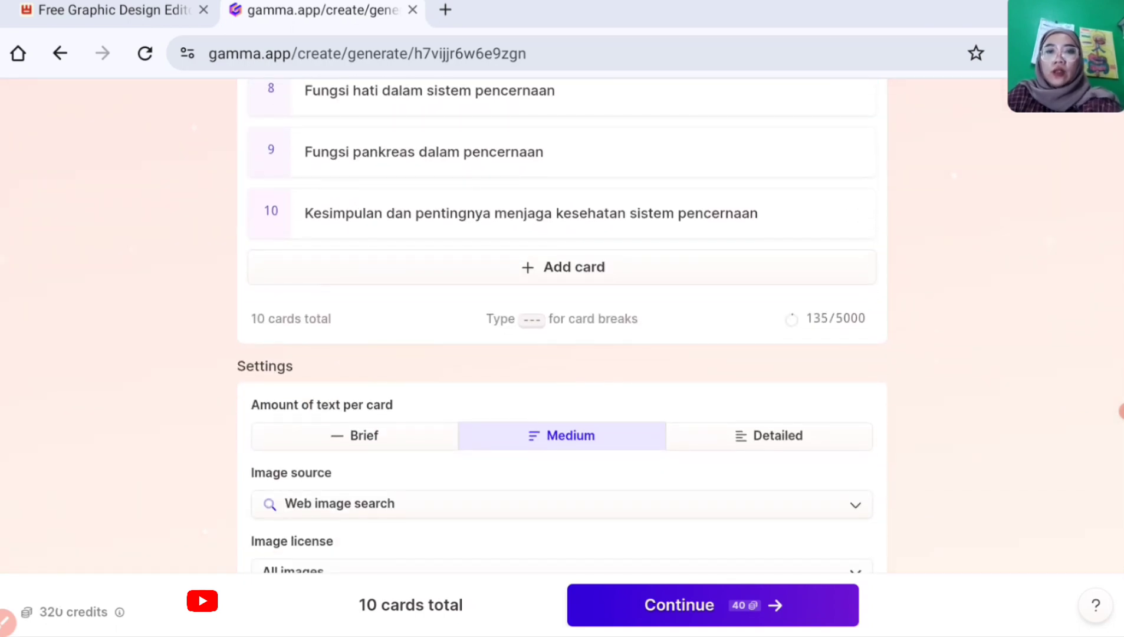
scroll(562, 324, down, 3)
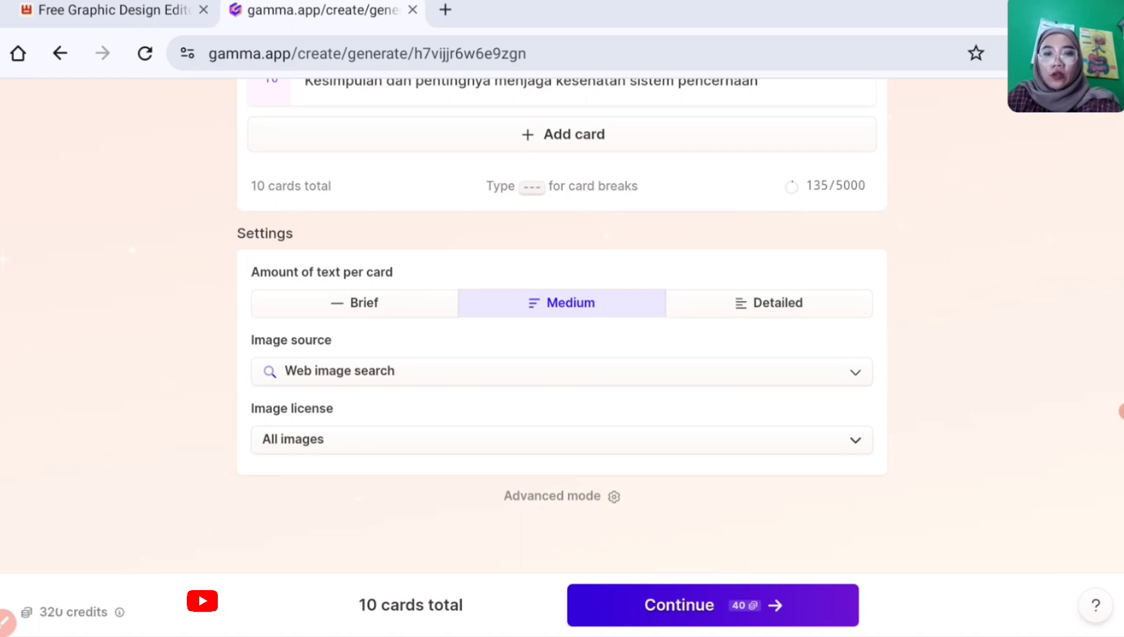
Accept the outline and settings to reach the theme selection, and preview the Incandescent theme.
click(713, 605)
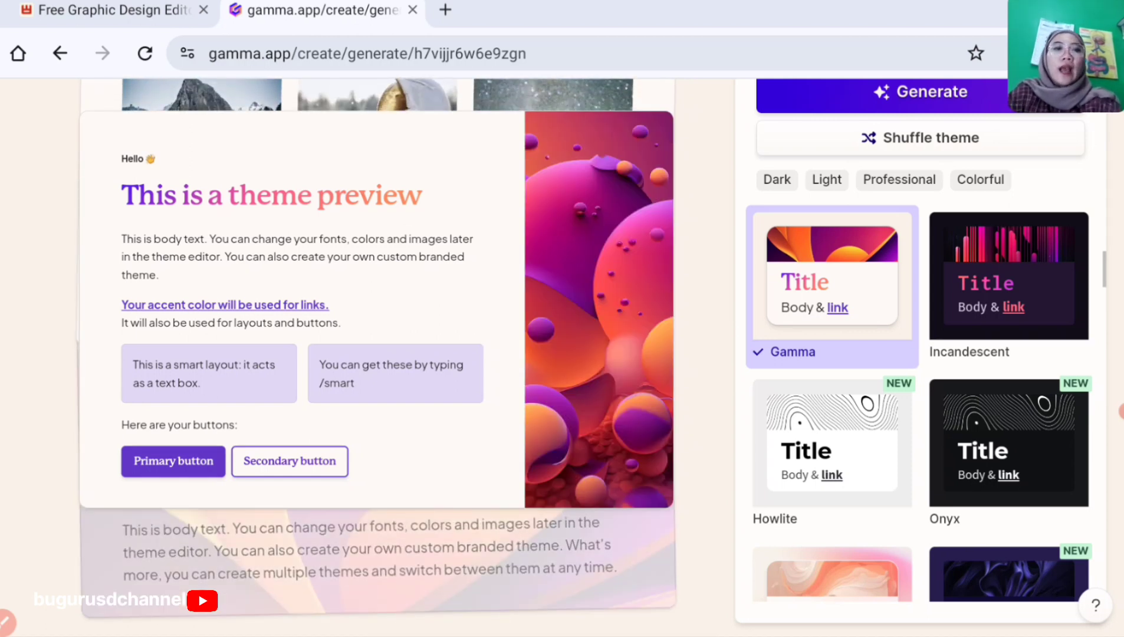
click(1009, 276)
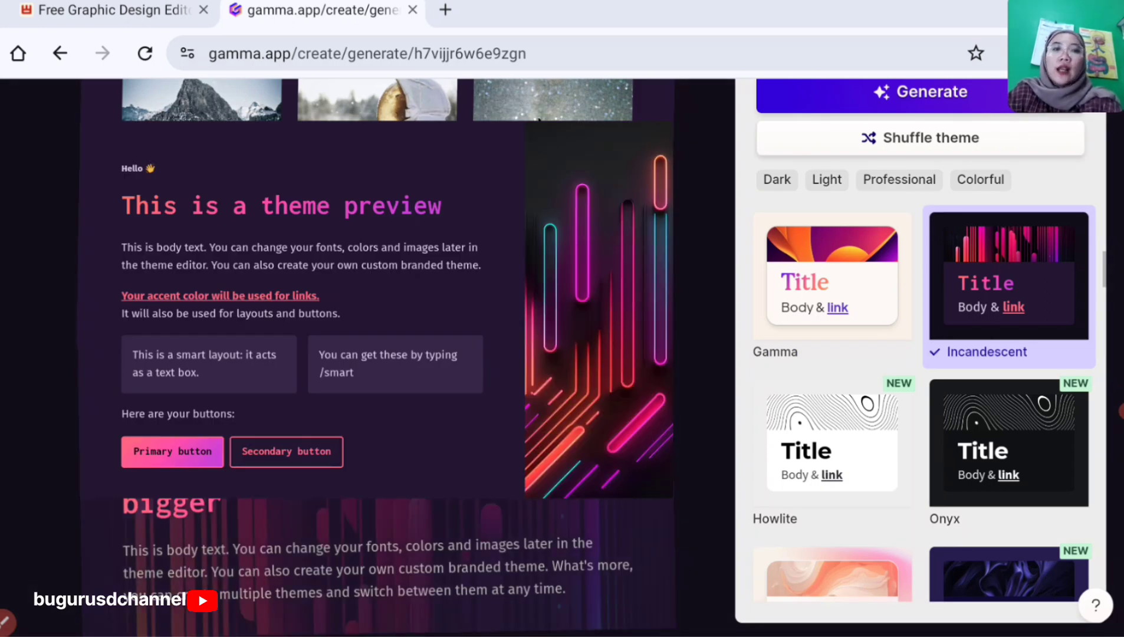
scroll(920, 401, down, 10)
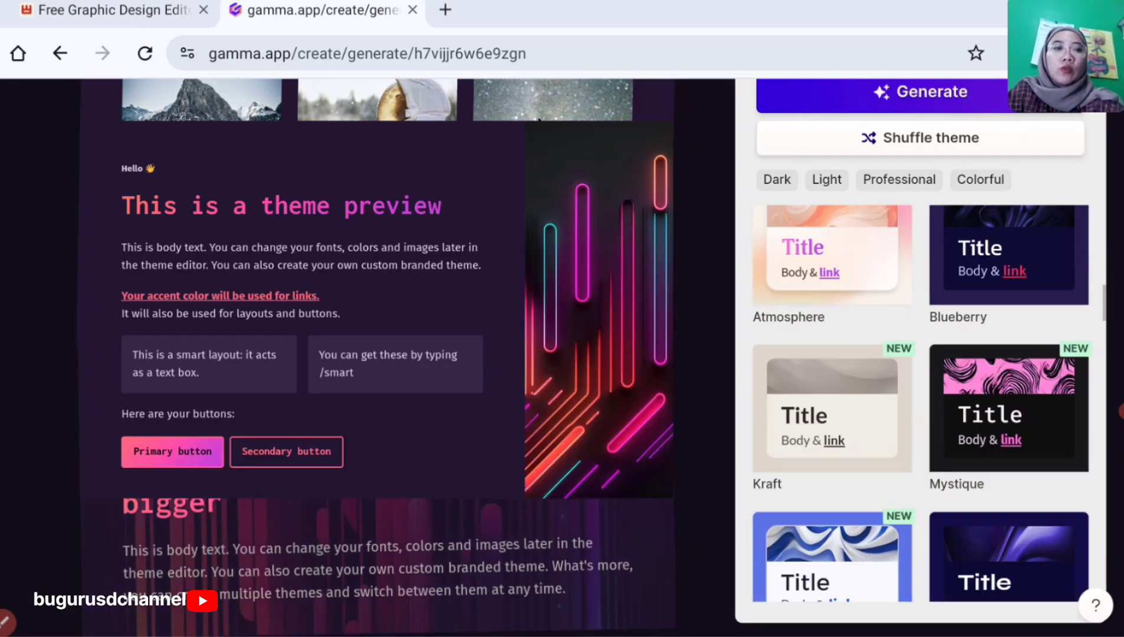
Filter the themes by Professional and Colorful and choose the Vortex theme.
click(899, 180)
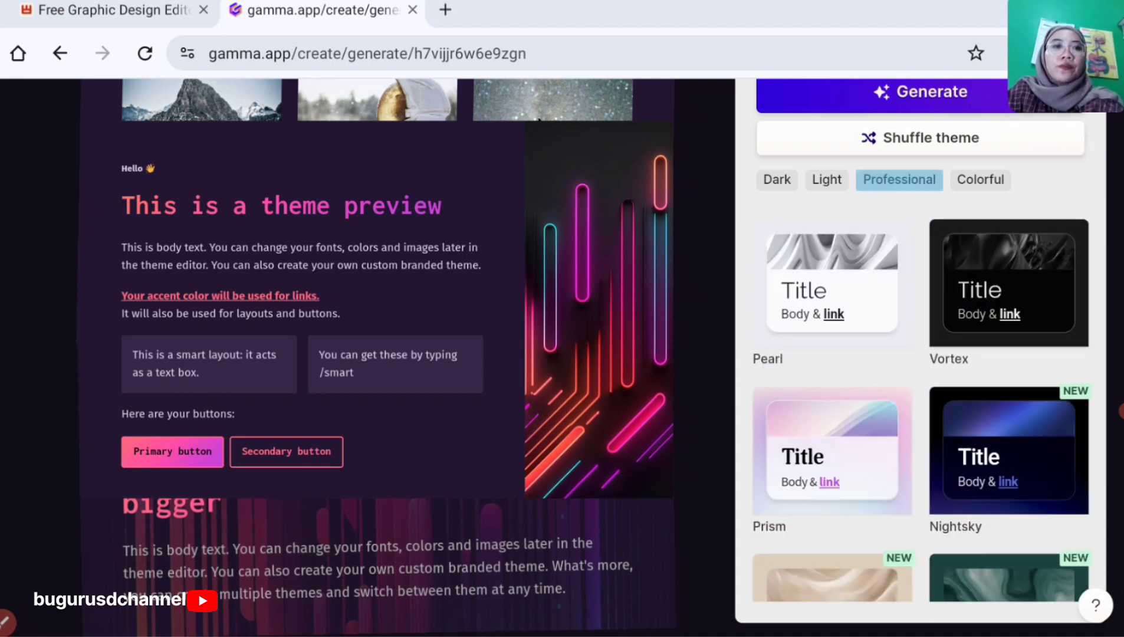
click(980, 179)
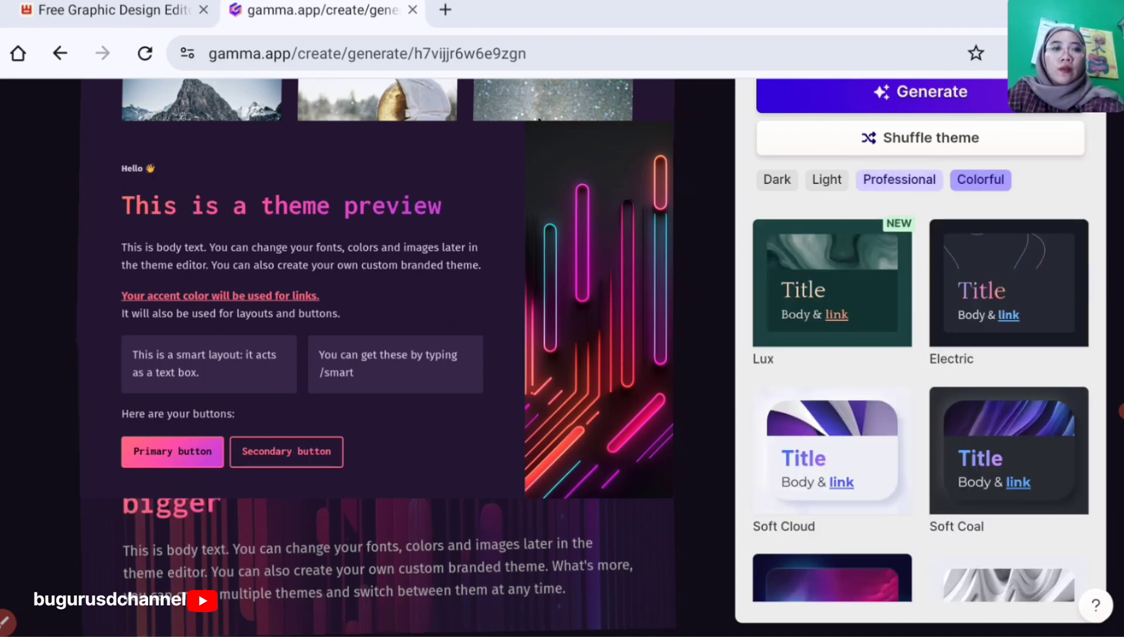
scroll(920, 401, down, 4)
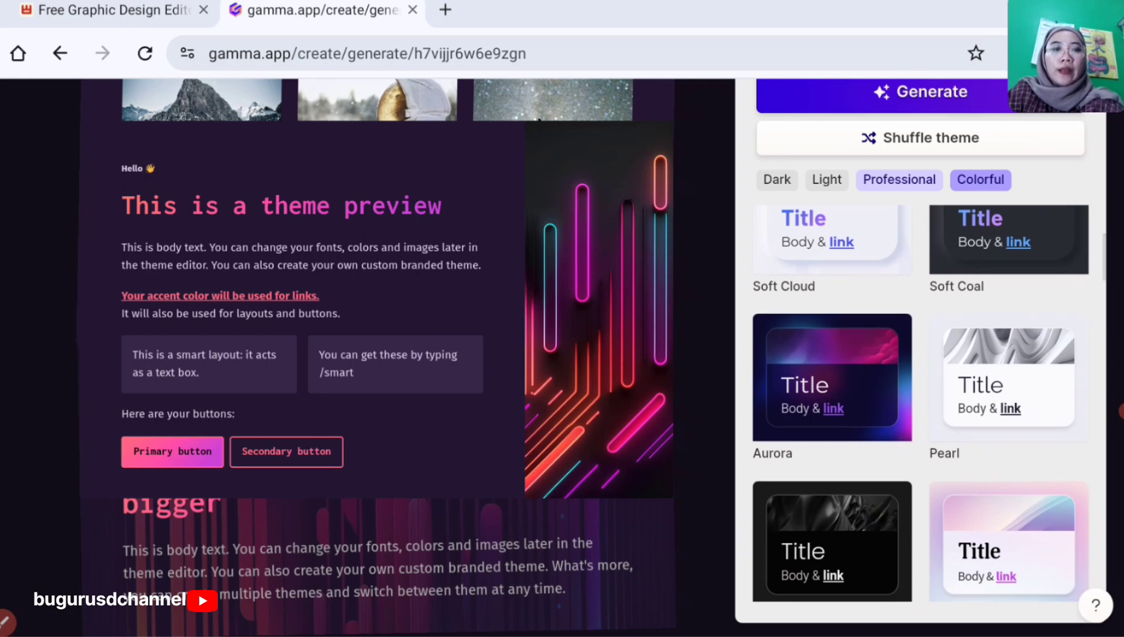
scroll(920, 401, down, 3)
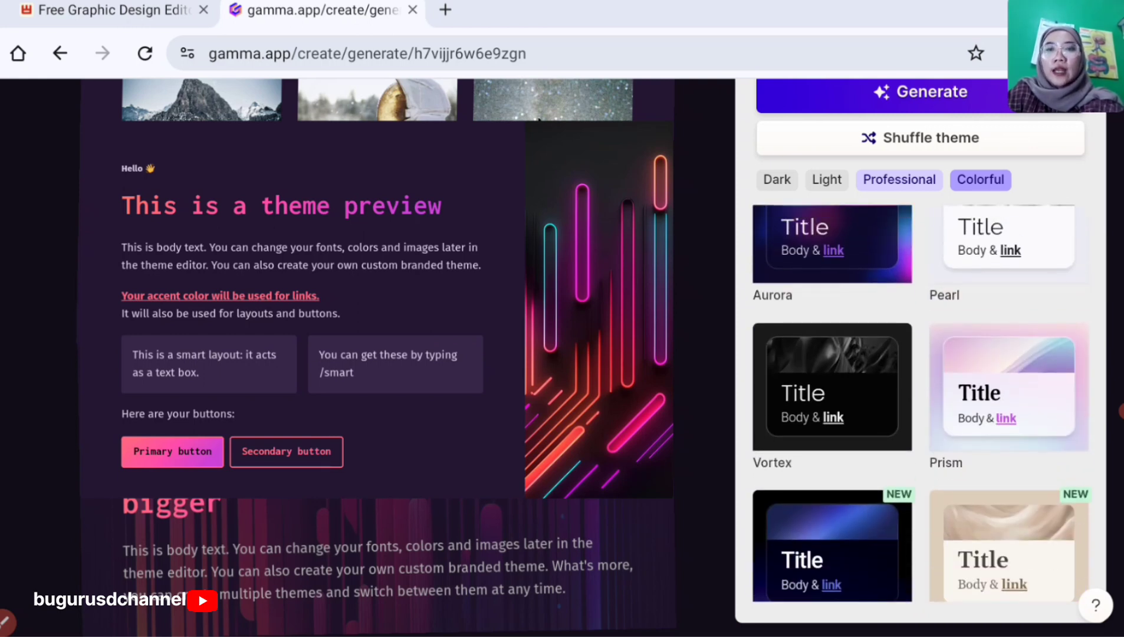
click(832, 387)
Generate the presentation with the chosen theme.
scroll(920, 401, up, 7)
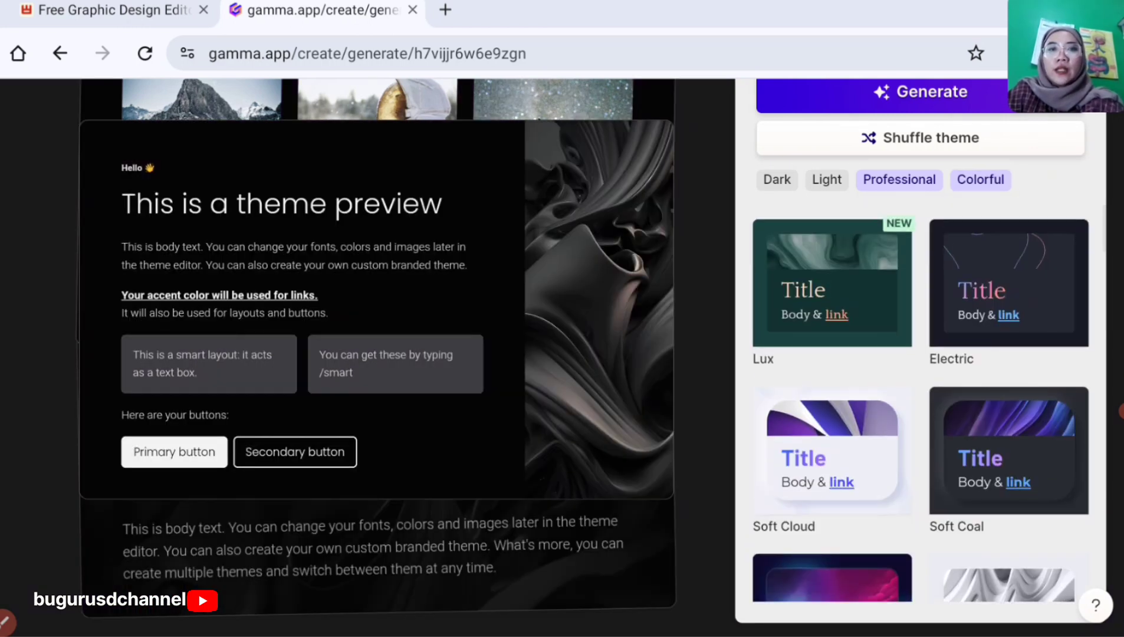
scroll(920, 401, up, 2)
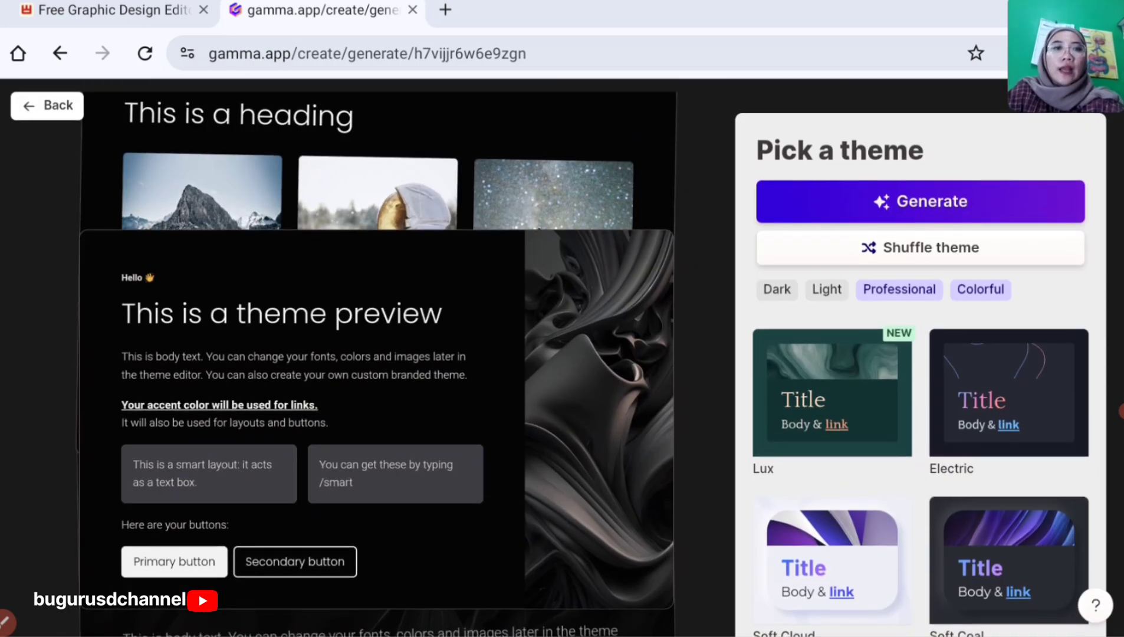
click(919, 201)
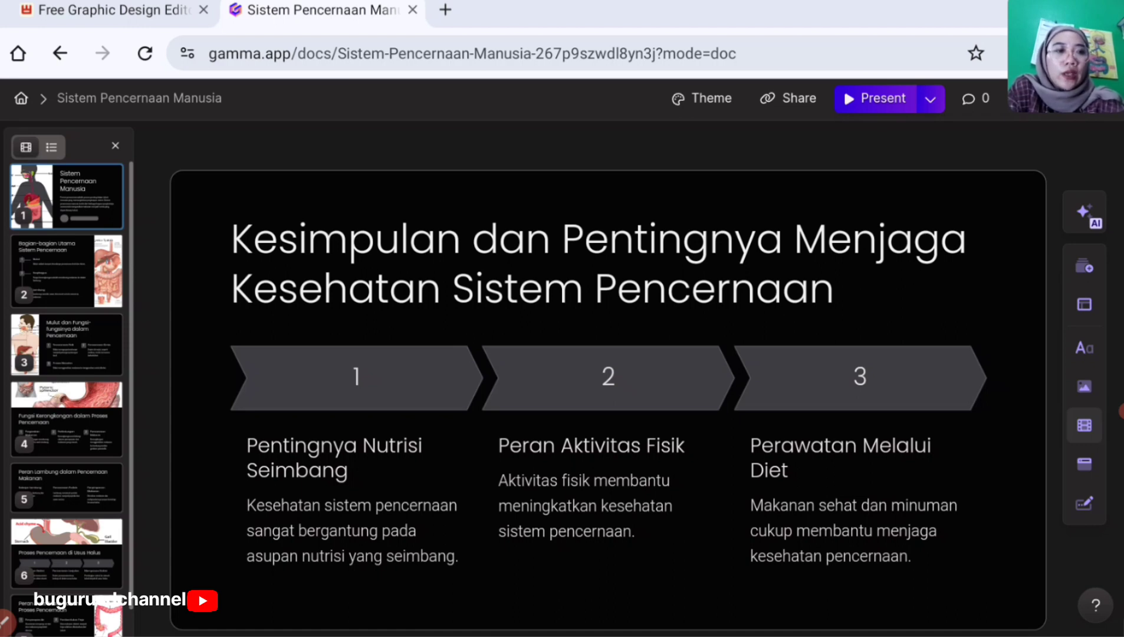
Look through the text elements, callout boxes and card layouts that can be inserted into the presentation.
click(1084, 348)
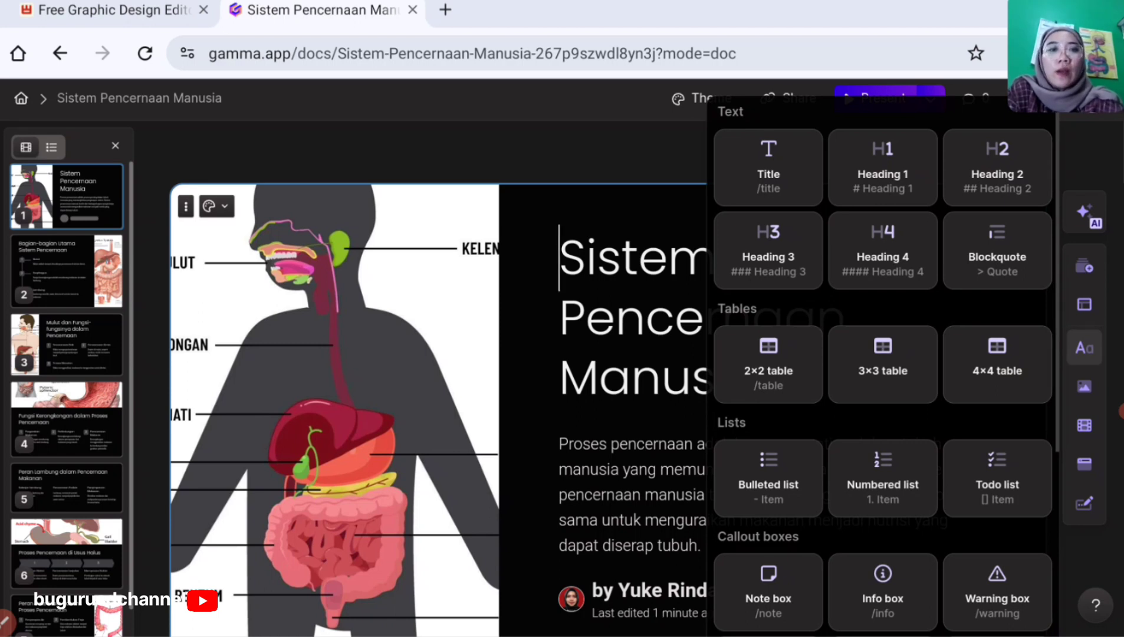
scroll(882, 366, down, 2)
scroll(883, 365, down, 5)
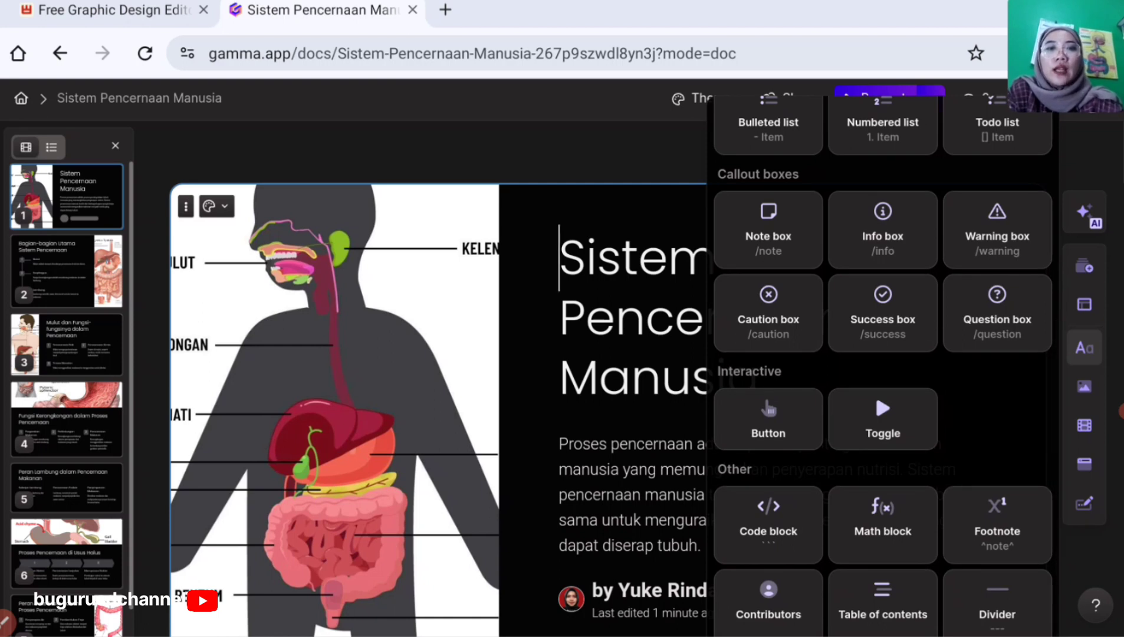
click(637, 302)
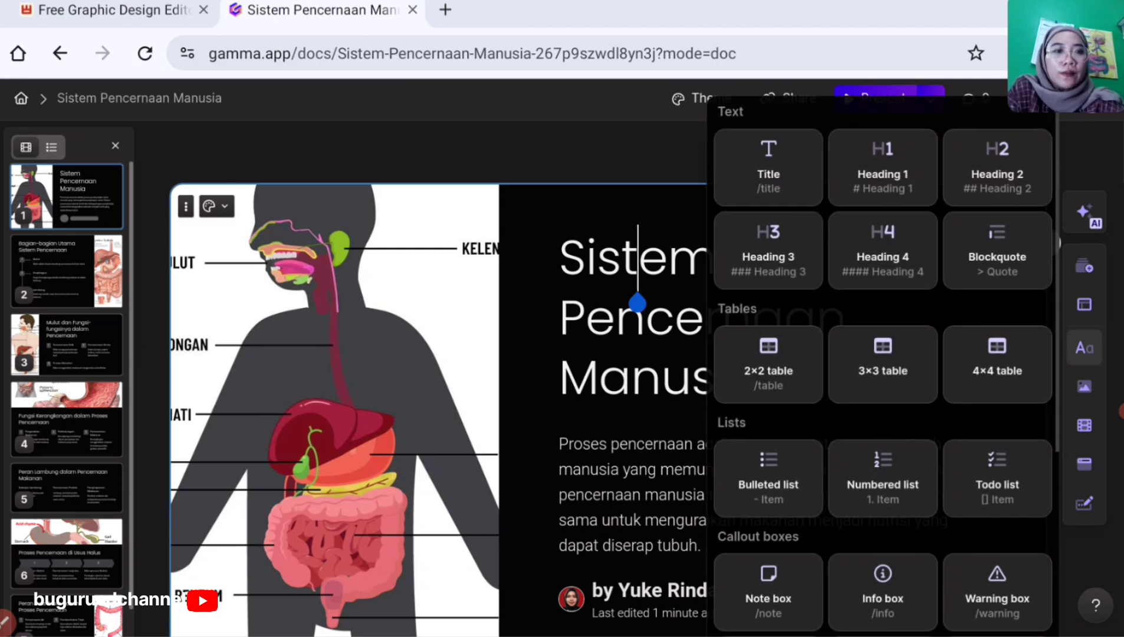
scroll(882, 366, down, 10)
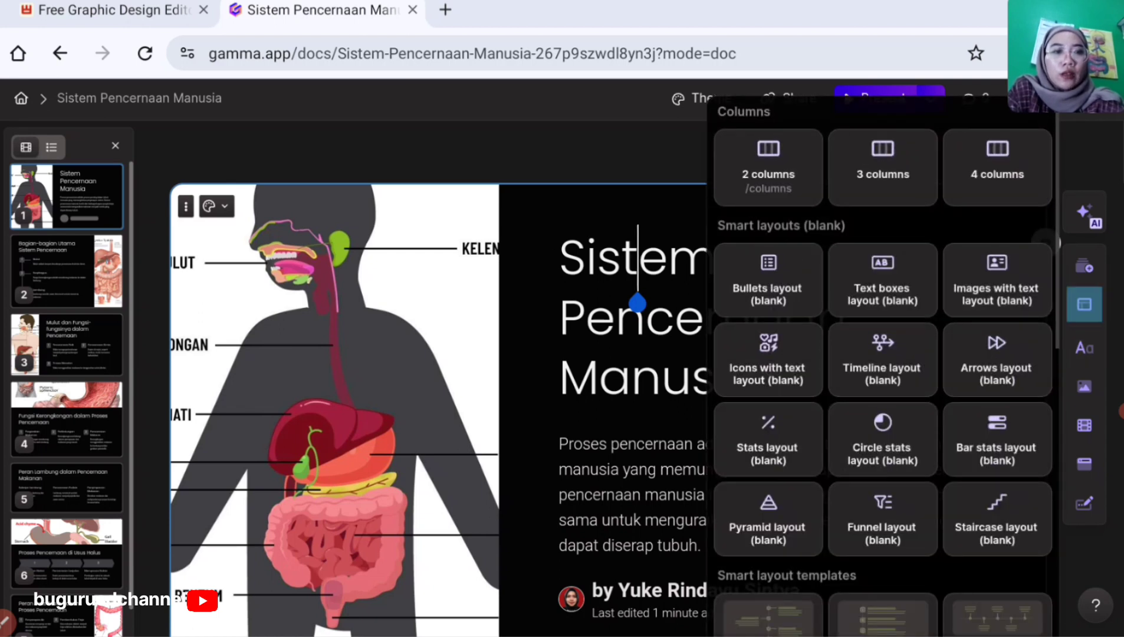
click(1084, 304)
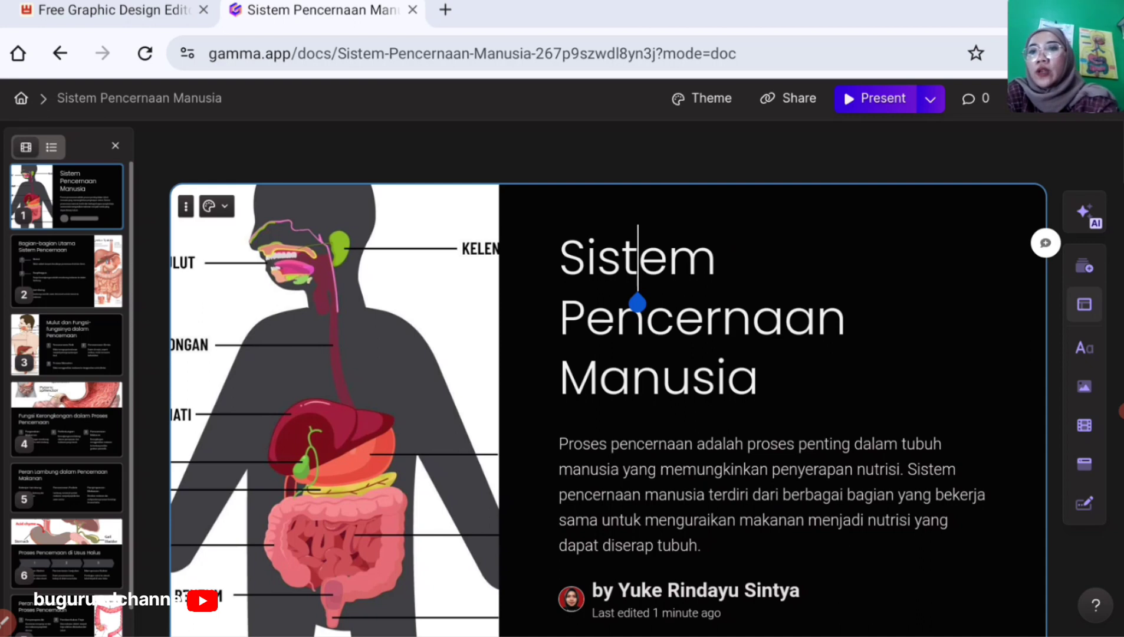
Review the generated cards from "Bagian-bagian Utama Sistem Pencernaan" through the closing conclusion card.
click(66, 270)
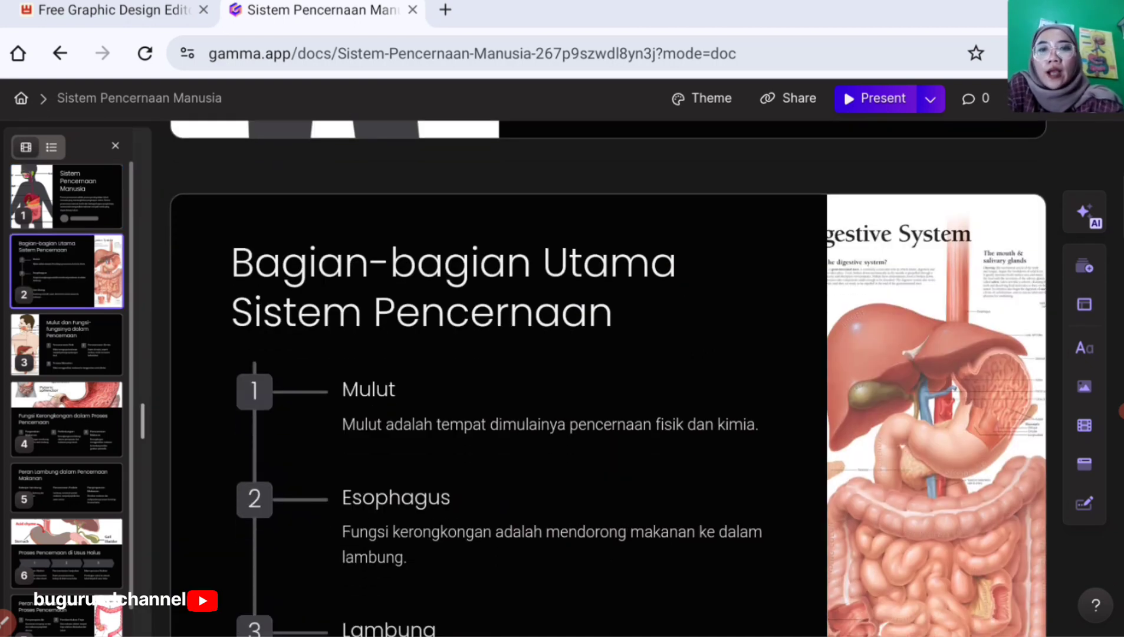
scroll(607, 378, down, 5)
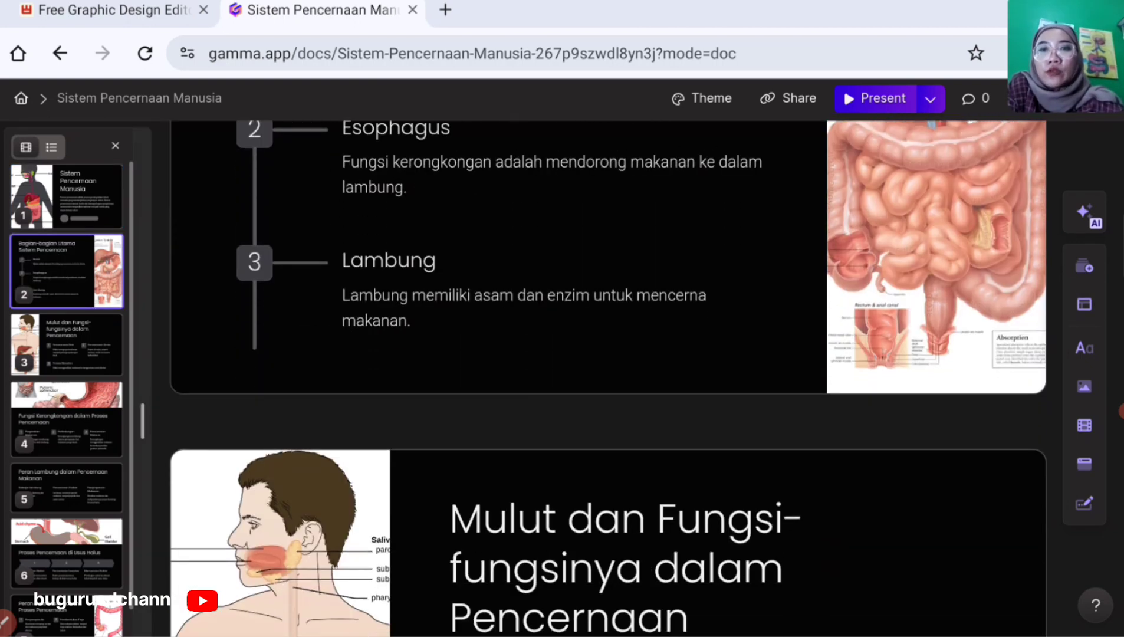
scroll(608, 377, down, 2)
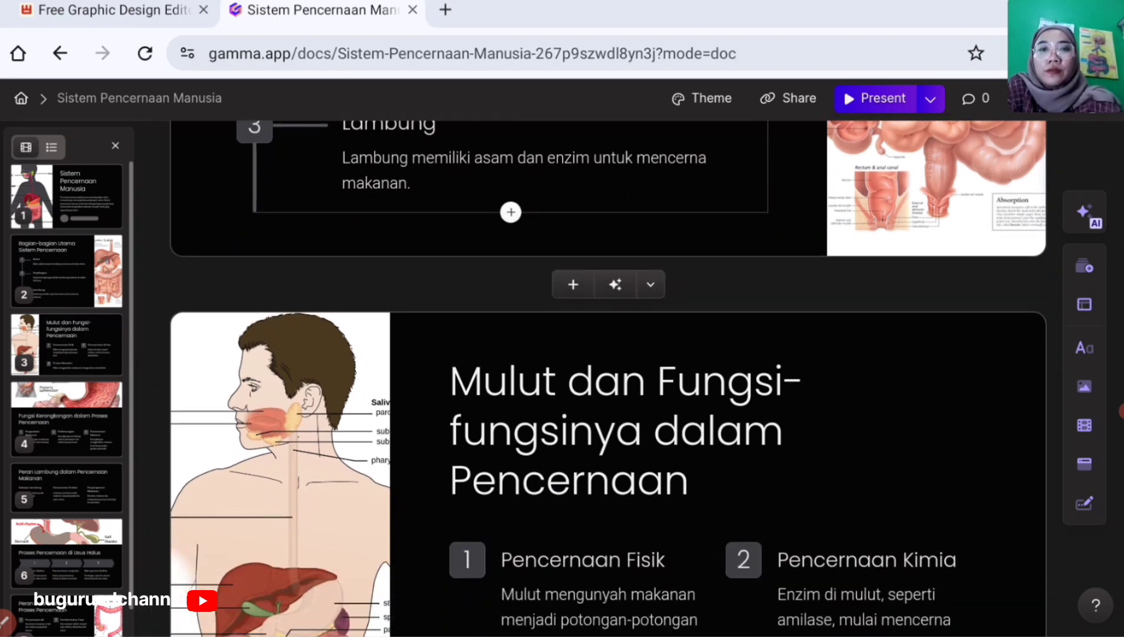
scroll(608, 378, down, 7)
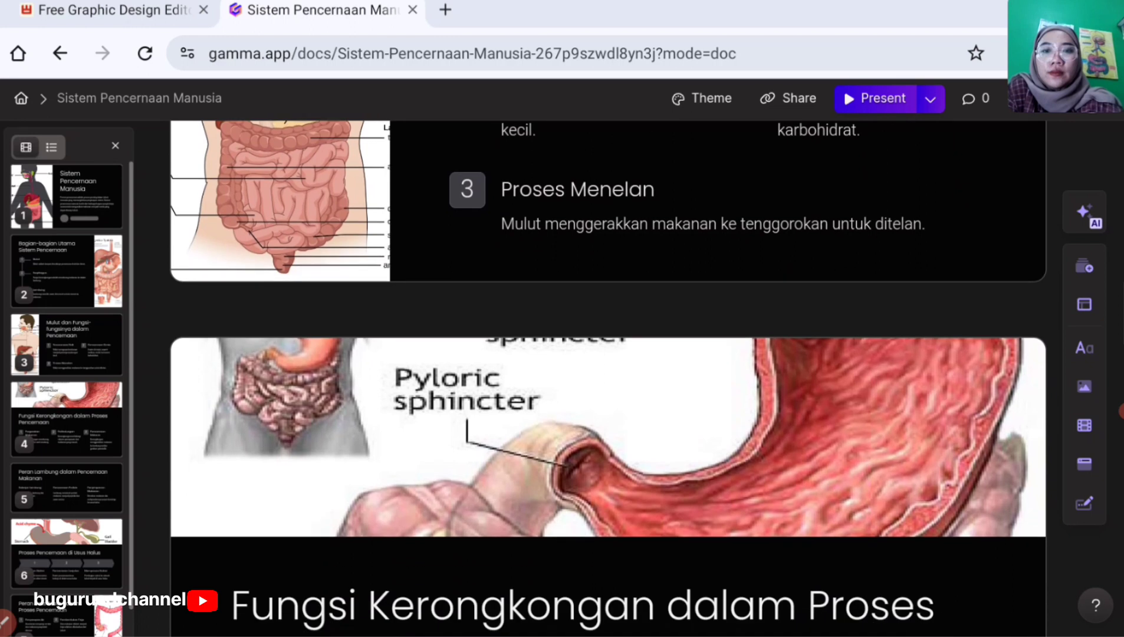
scroll(608, 378, down, 10)
scroll(607, 377, down, 9)
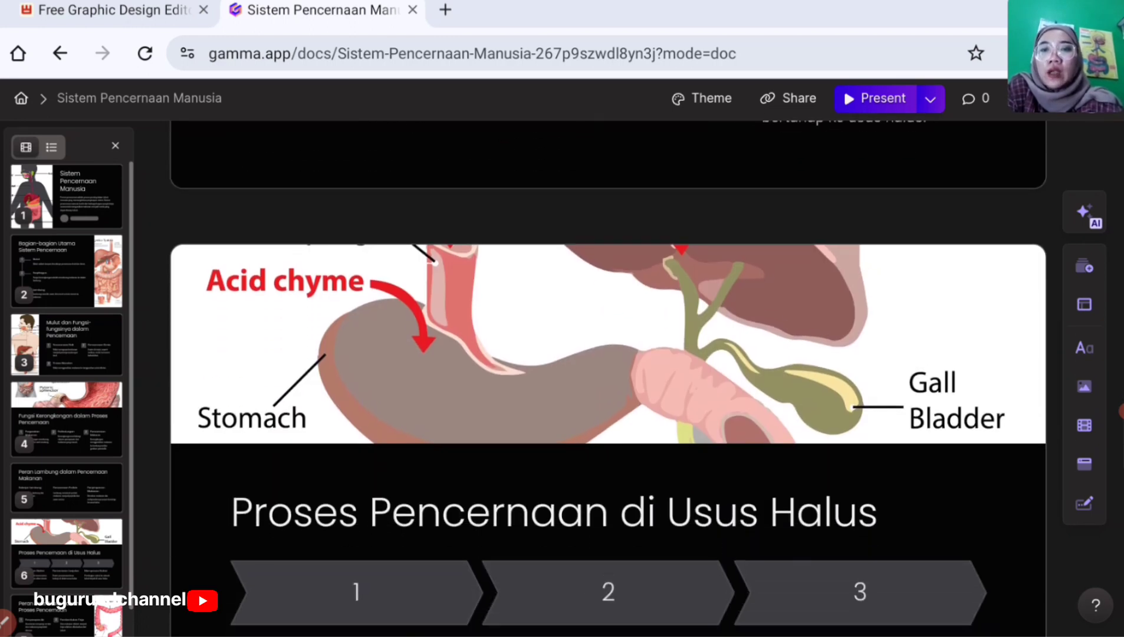
scroll(607, 377, down, 5)
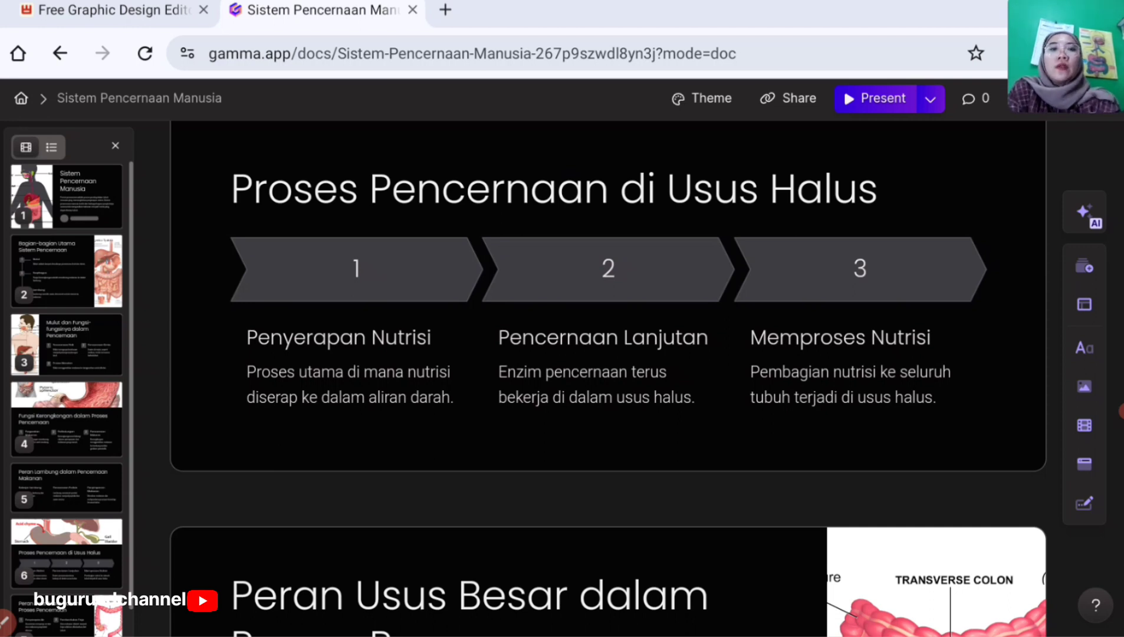
scroll(607, 378, down, 9)
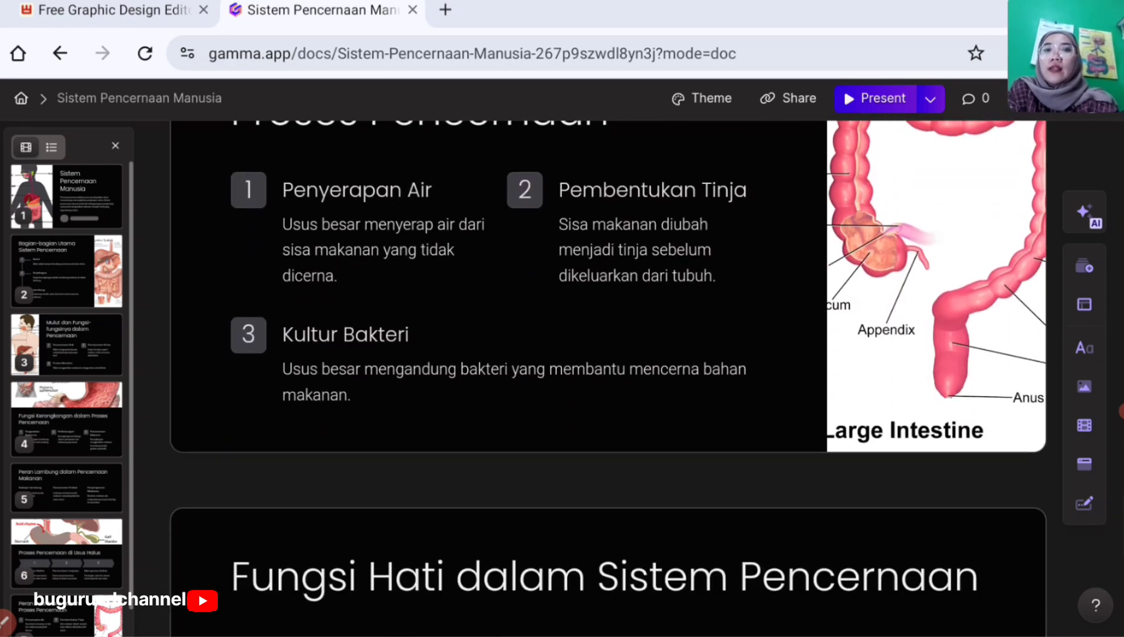
scroll(608, 377, down, 9)
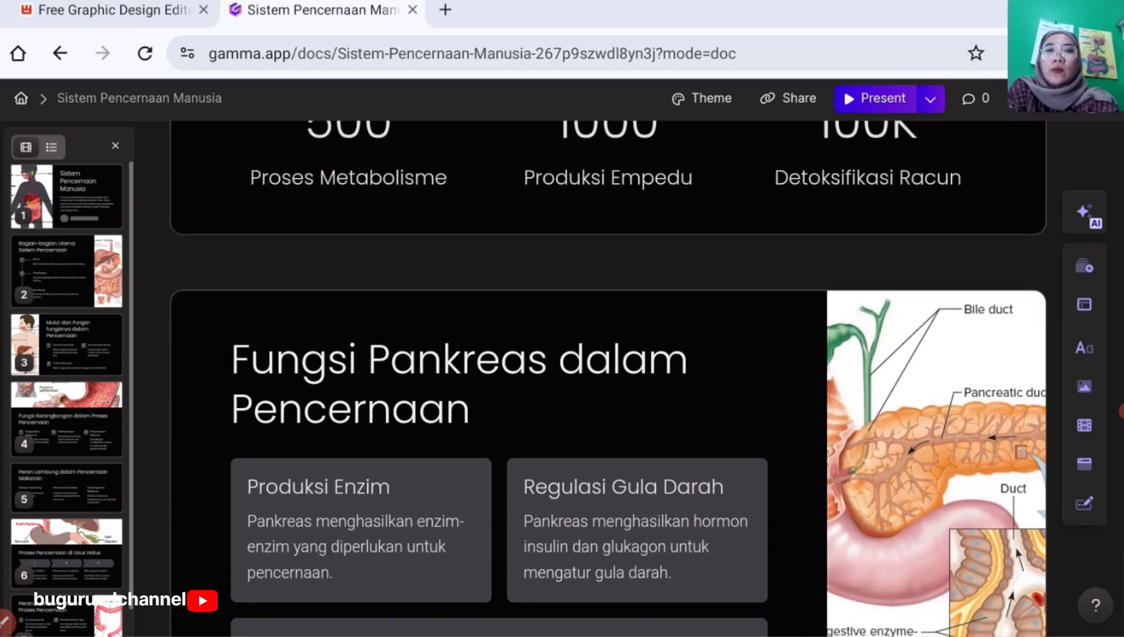
scroll(607, 378, down, 10)
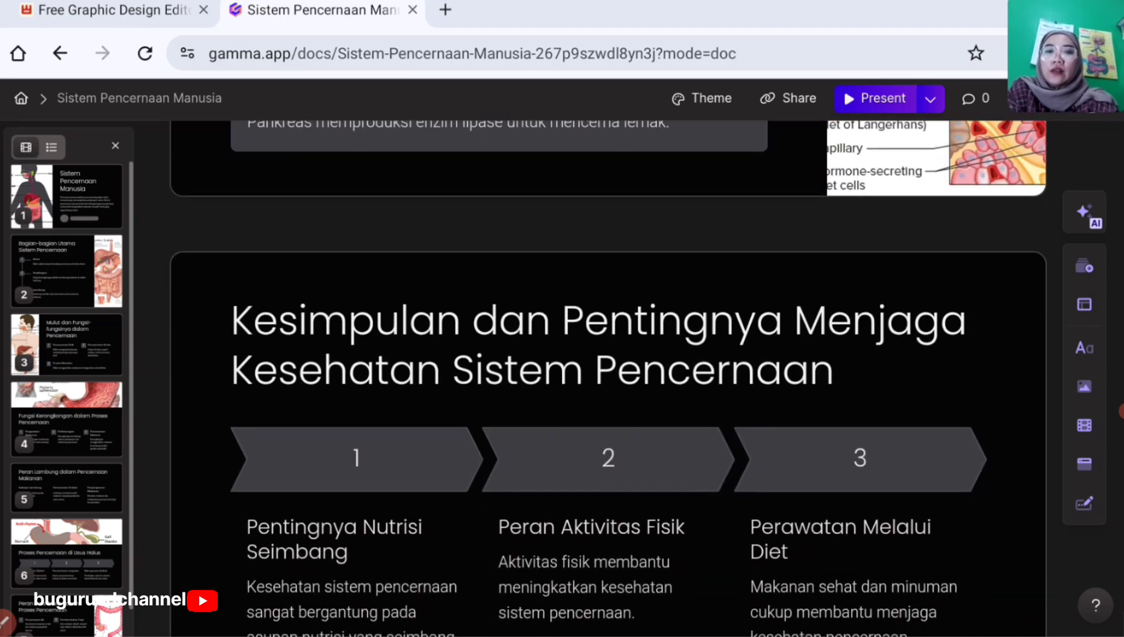
scroll(607, 377, down, 3)
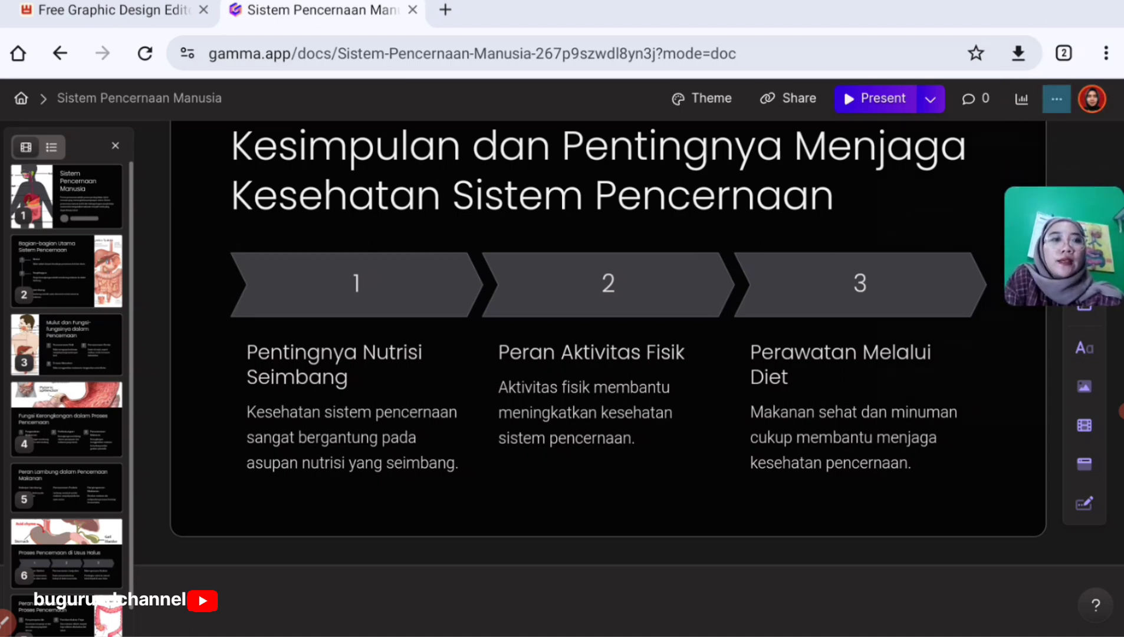
Export the presentation "Sistem Pencernaan Manusia" to PowerPoint.
click(1056, 98)
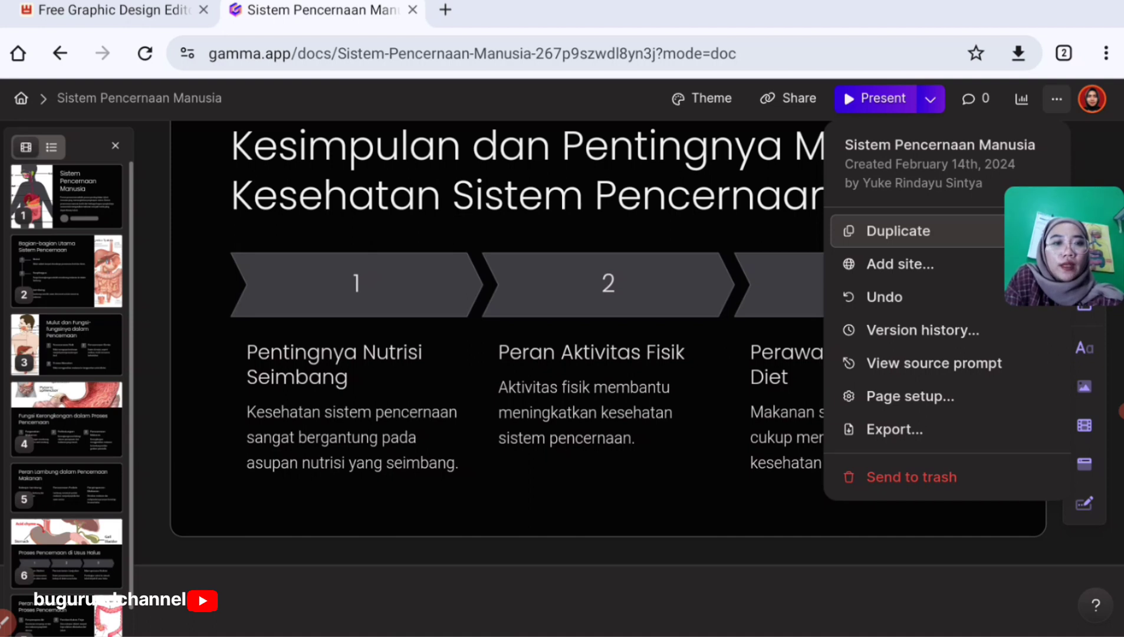
click(894, 429)
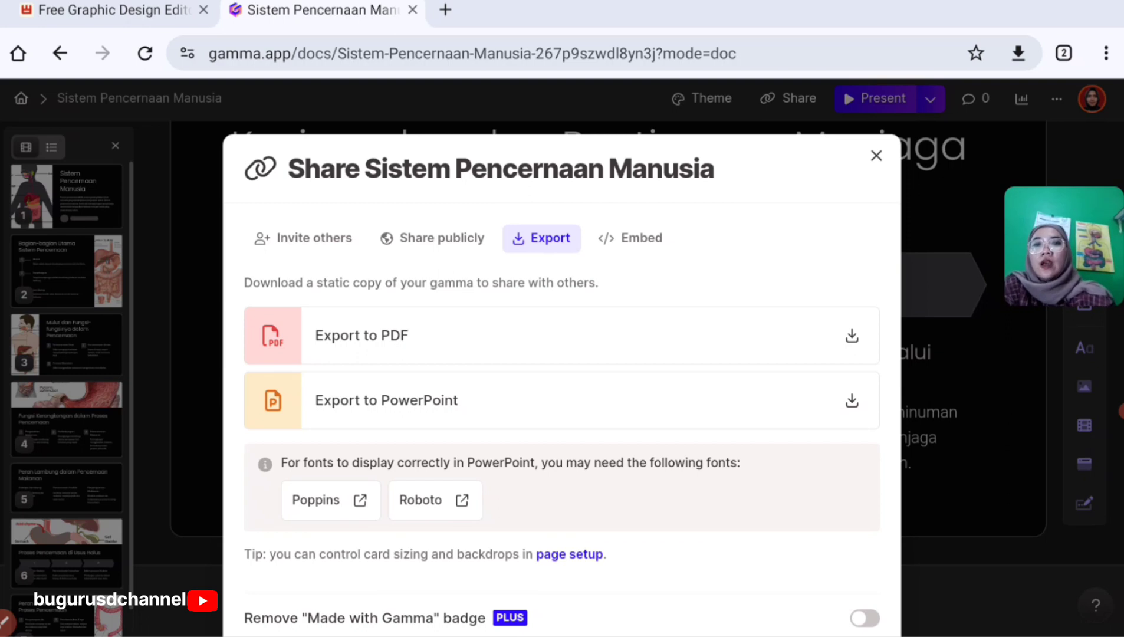
scroll(562, 383, down, 3)
scroll(561, 384, up, 3)
scroll(562, 383, down, 2)
scroll(562, 383, down, 1)
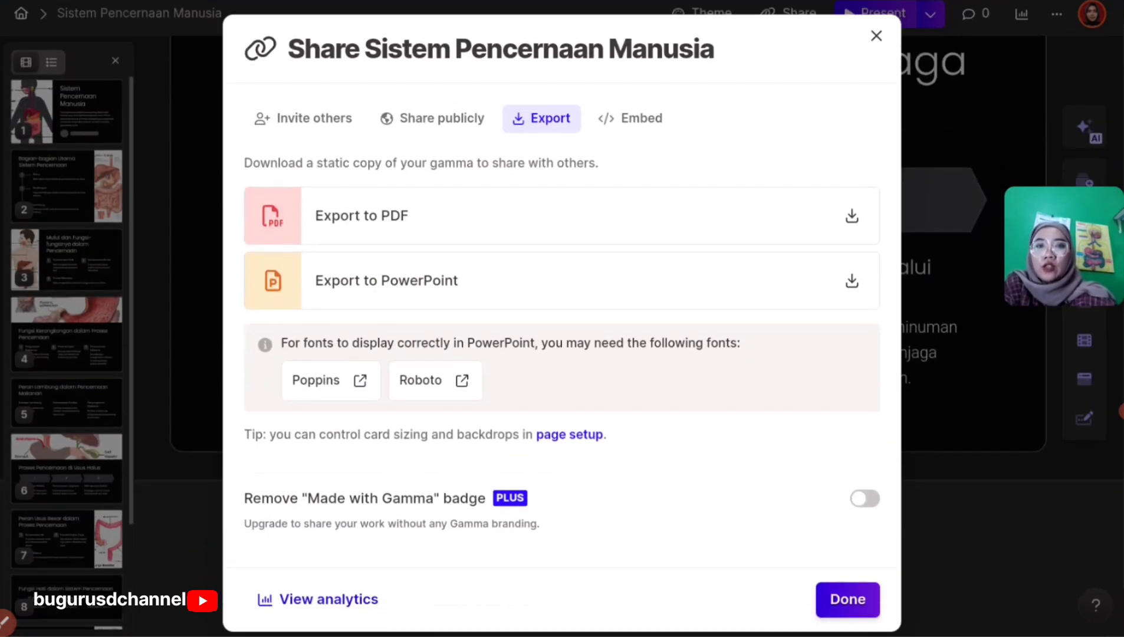
click(562, 280)
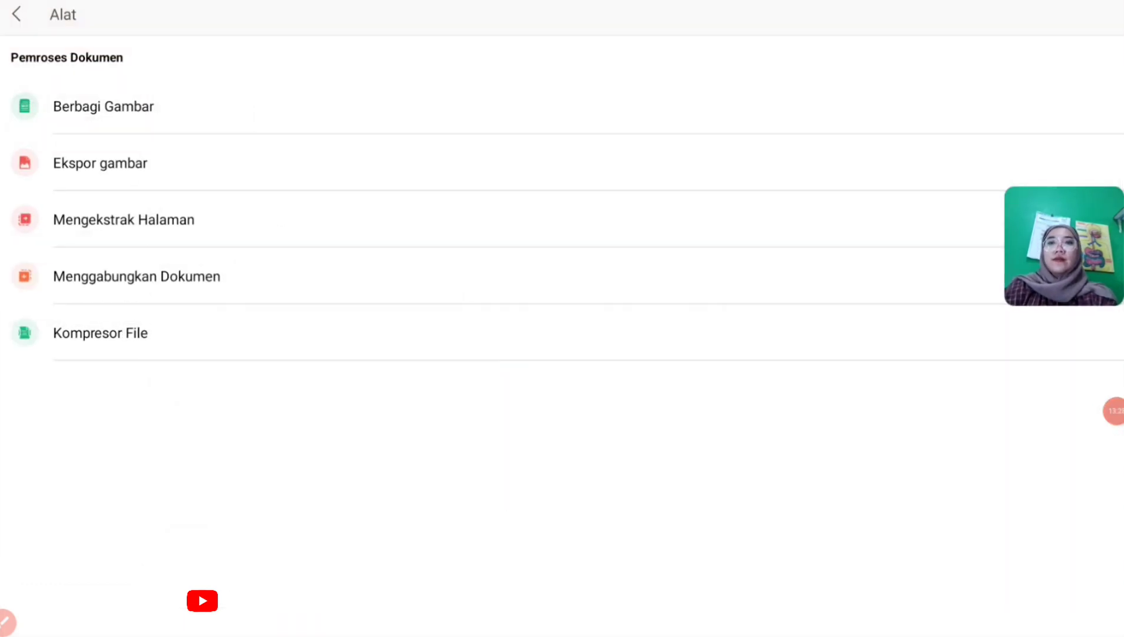
In WPS Office, dismiss the document tools page and update offer, and look through the slides of the exported Sistem-Pencernaan-Manusia file.
click(16, 14)
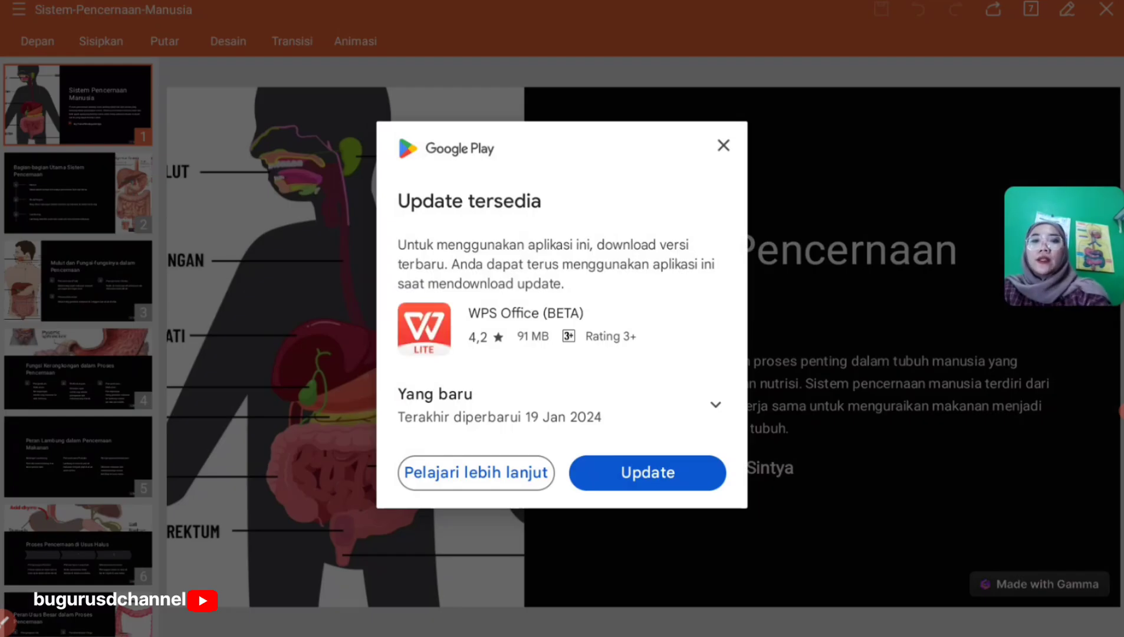
click(723, 145)
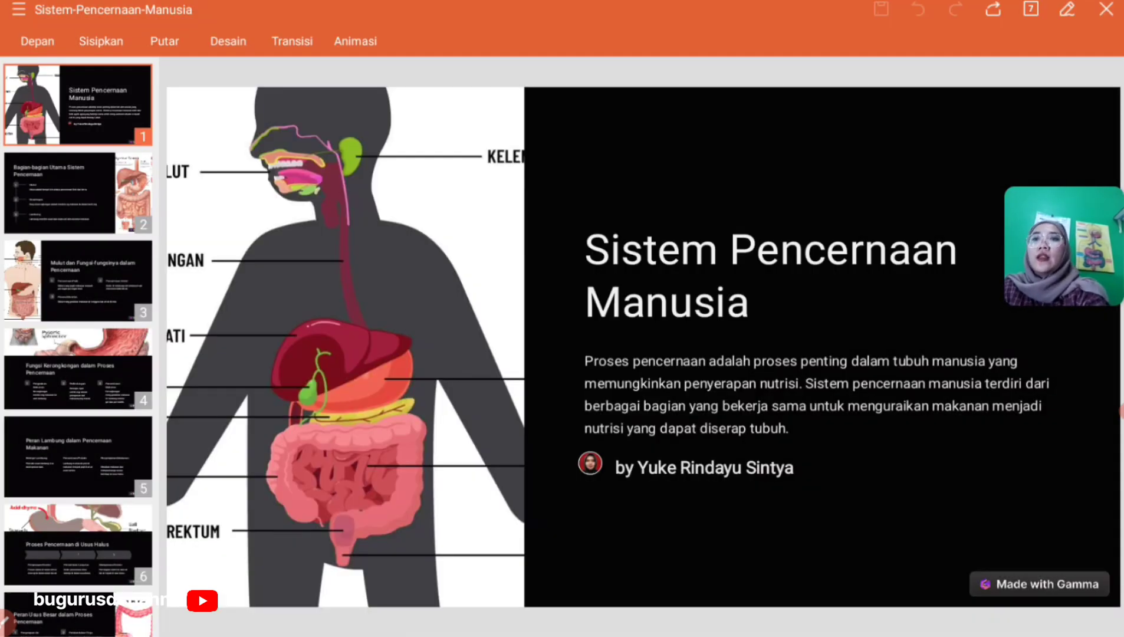
click(78, 193)
click(78, 280)
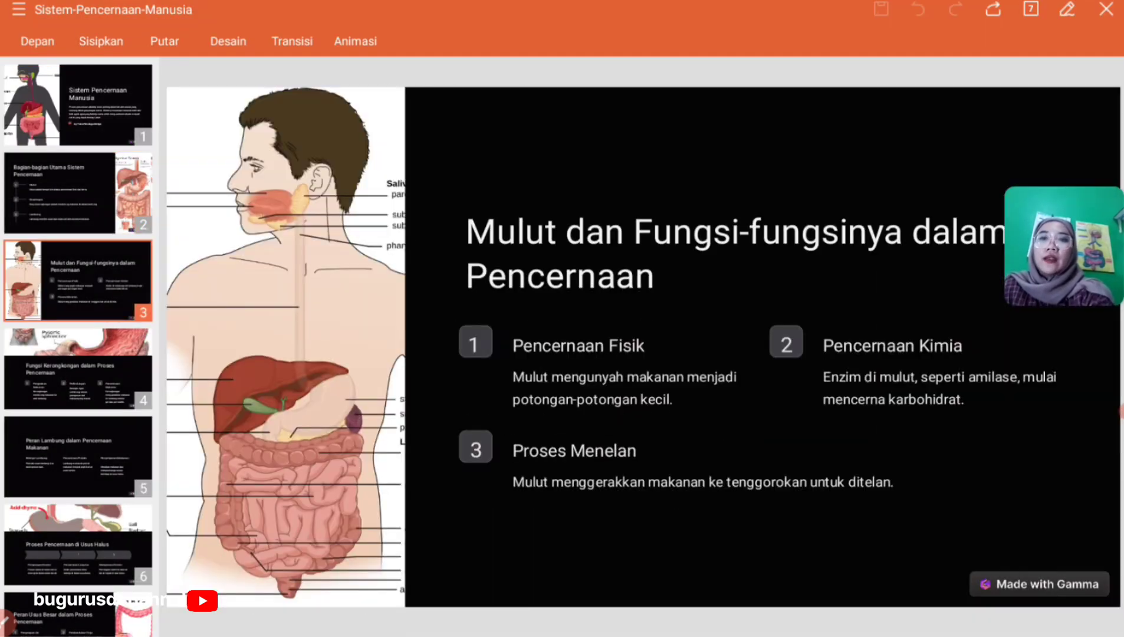
click(78, 369)
click(77, 457)
click(78, 545)
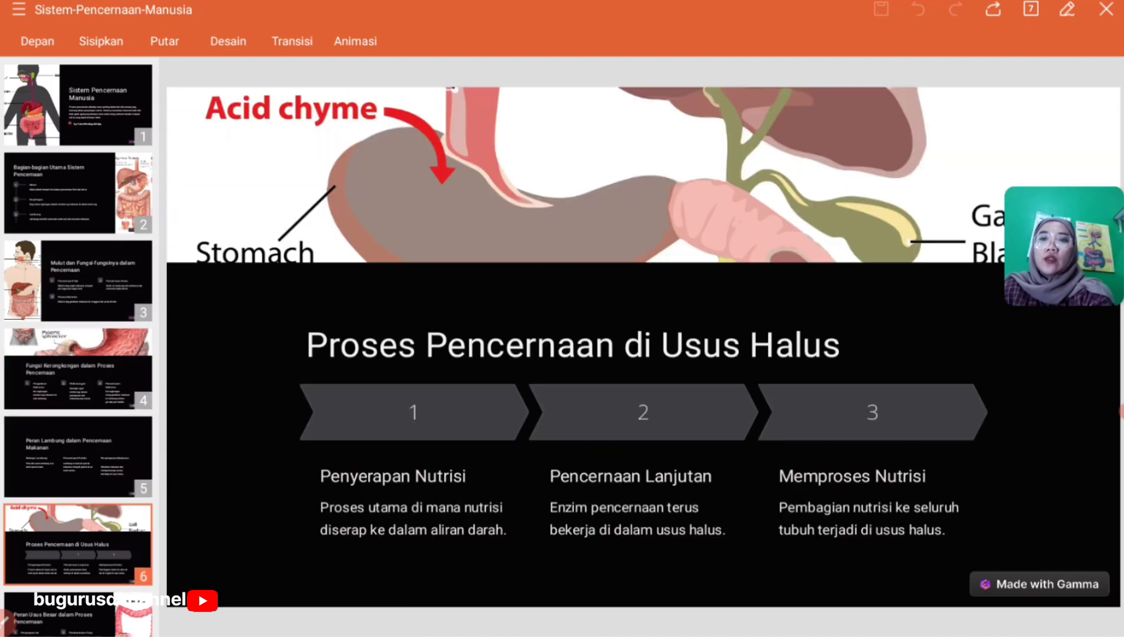
scroll(78, 353, down, 8)
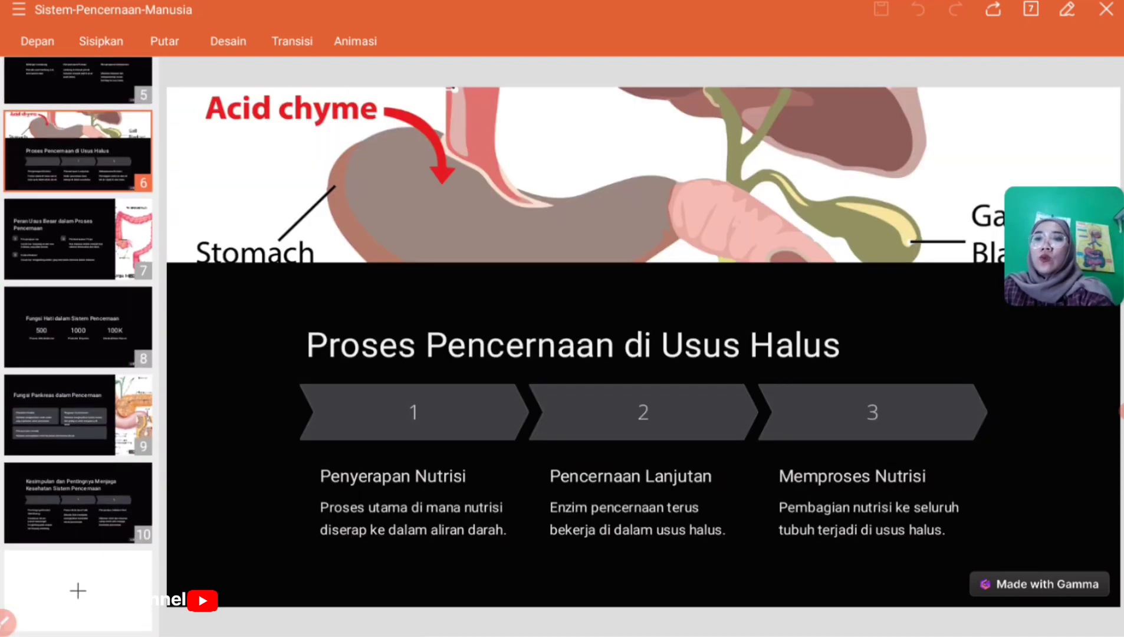
click(77, 502)
click(78, 414)
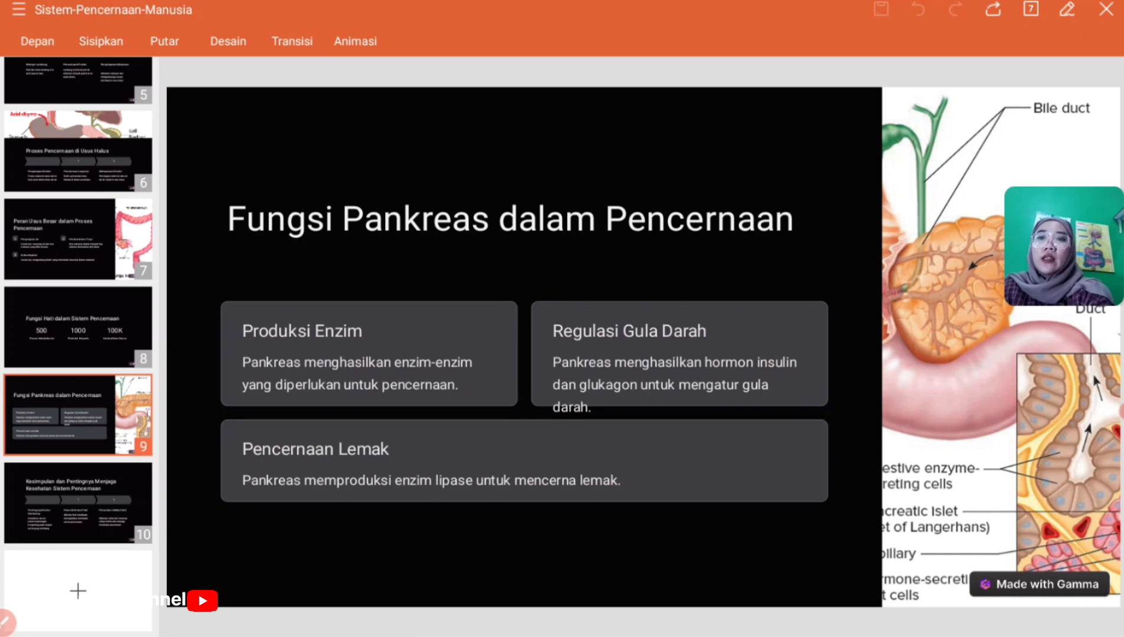
Switch to Wepik in the browser, log in with a Google account and create a new General presentation 16:9 project.
click(78, 151)
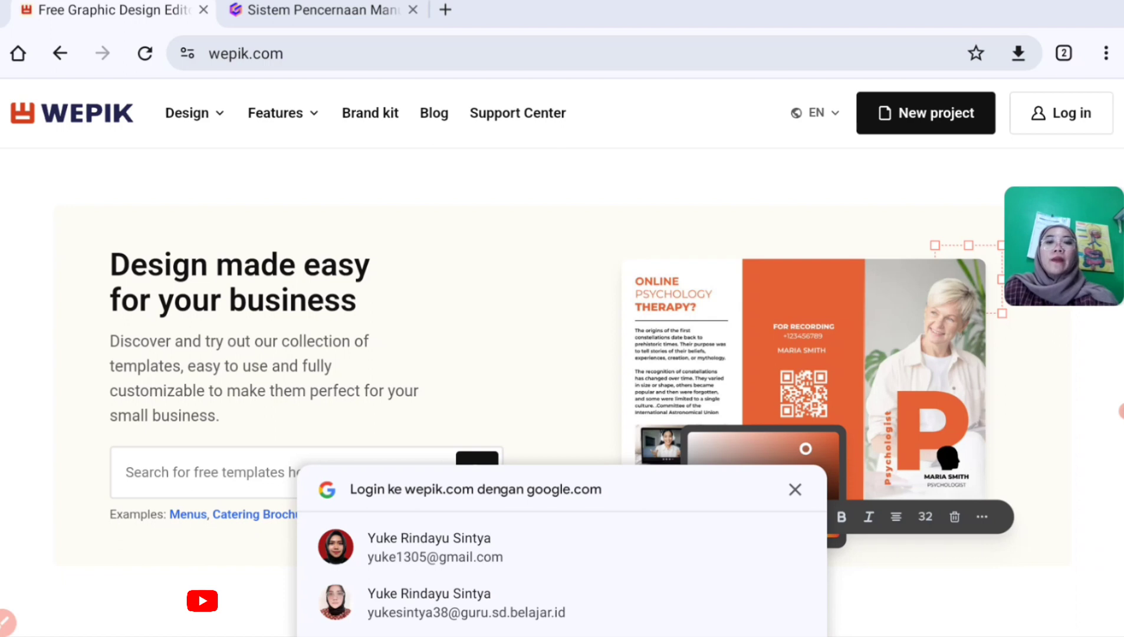
click(436, 547)
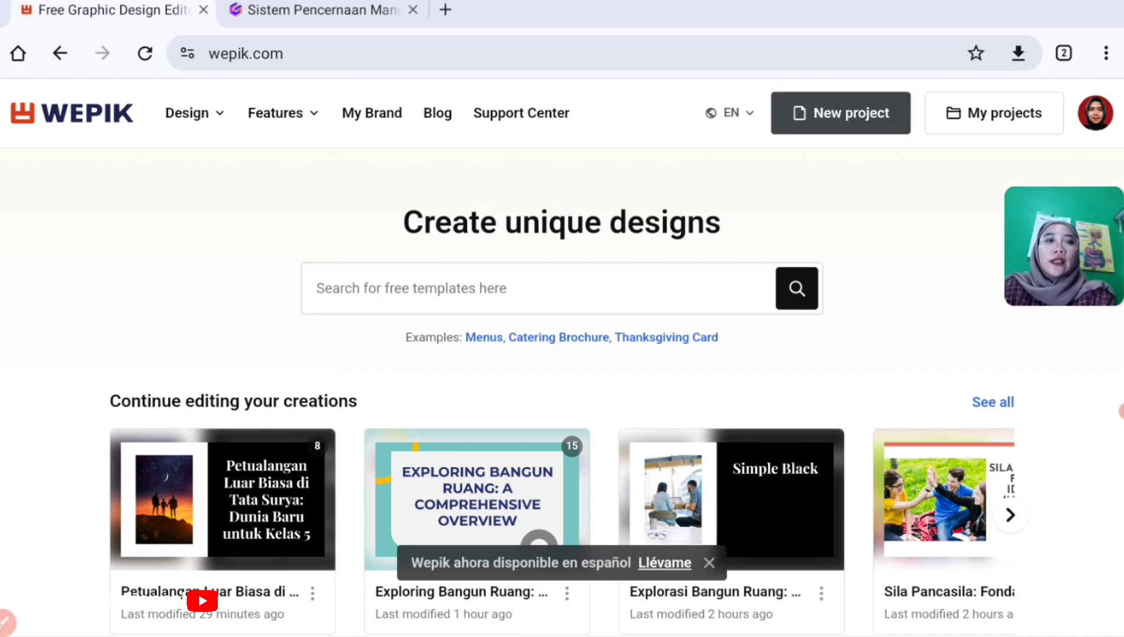
click(840, 112)
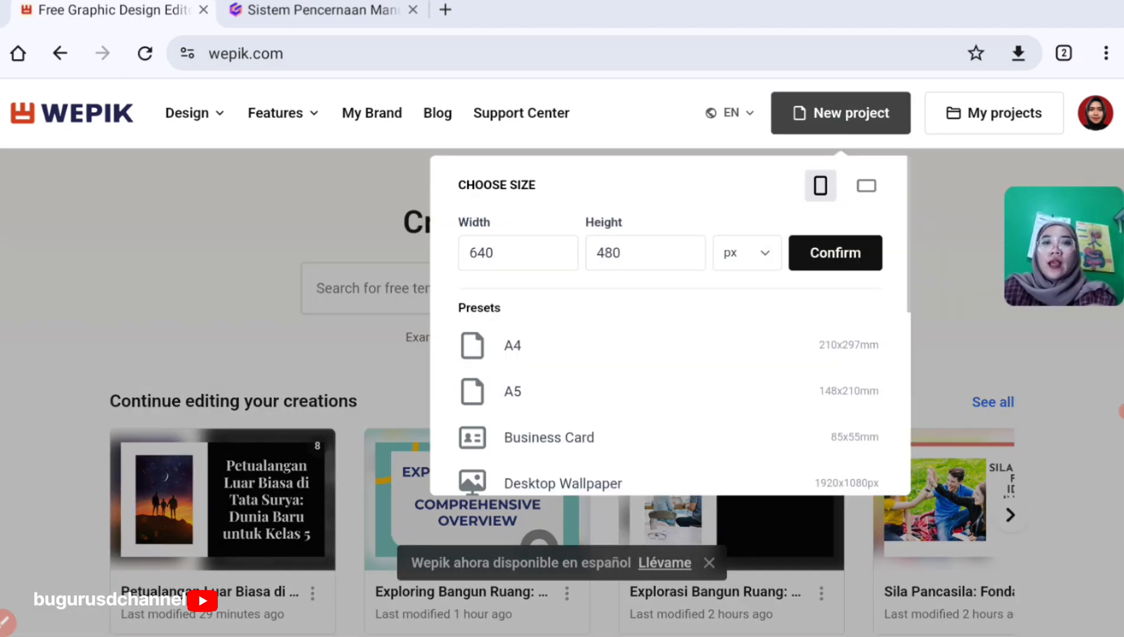
scroll(670, 324, down, 5)
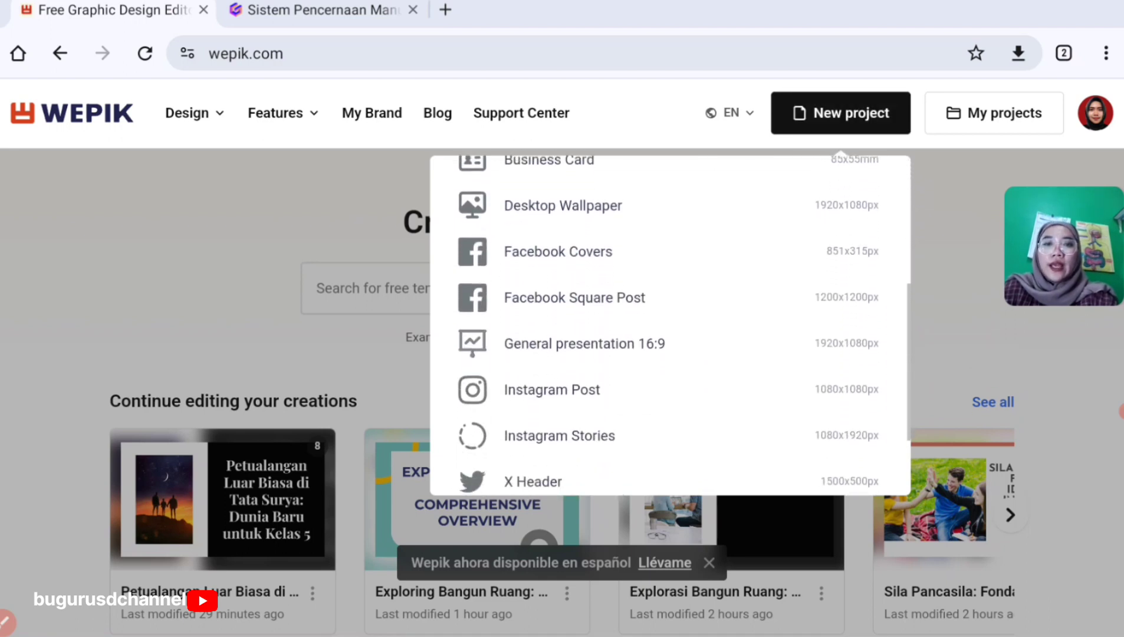
click(584, 332)
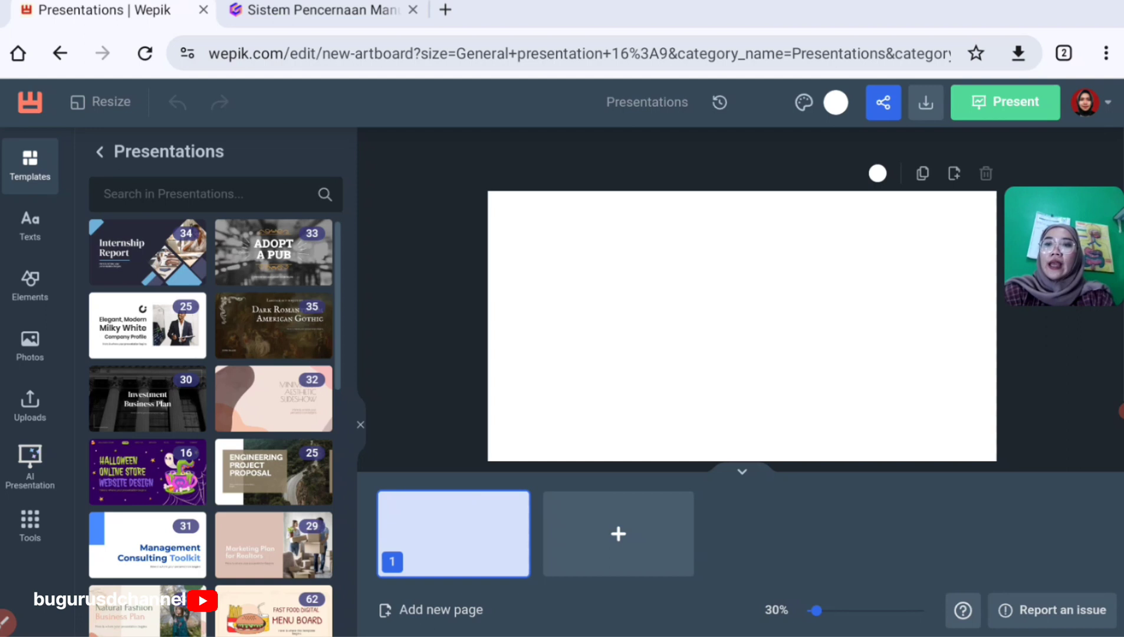
click(6, 622)
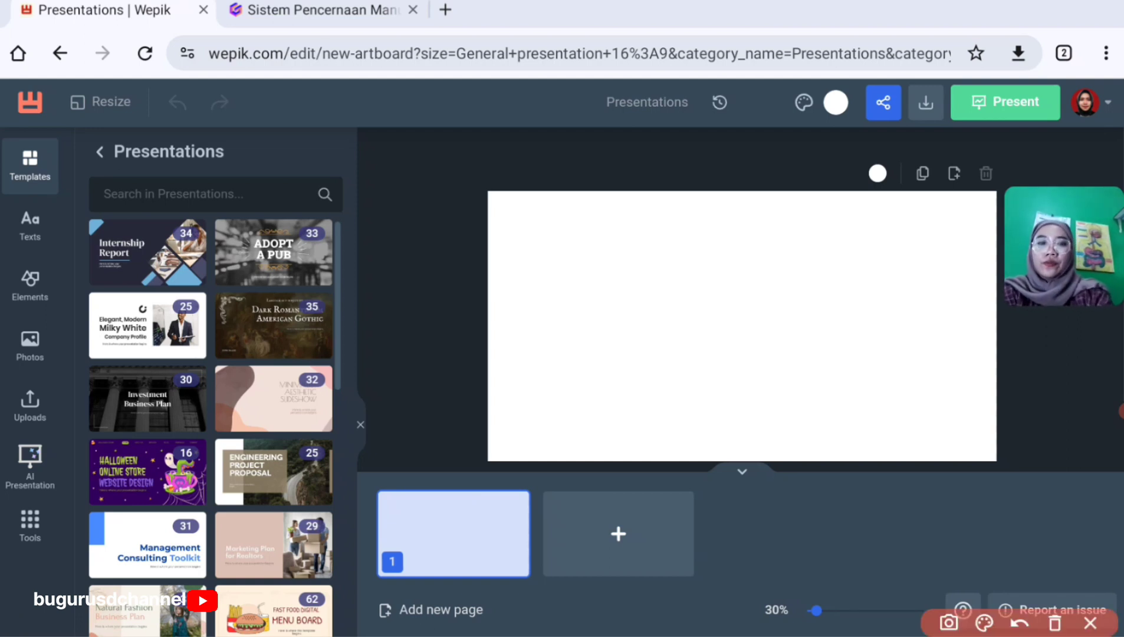
mouse_move(70, 405)
mouse_down()
mouse_move(99, 486)
mouse_move(66, 520)
mouse_move(5, 435)
mouse_move(112, 472)
mouse_up()
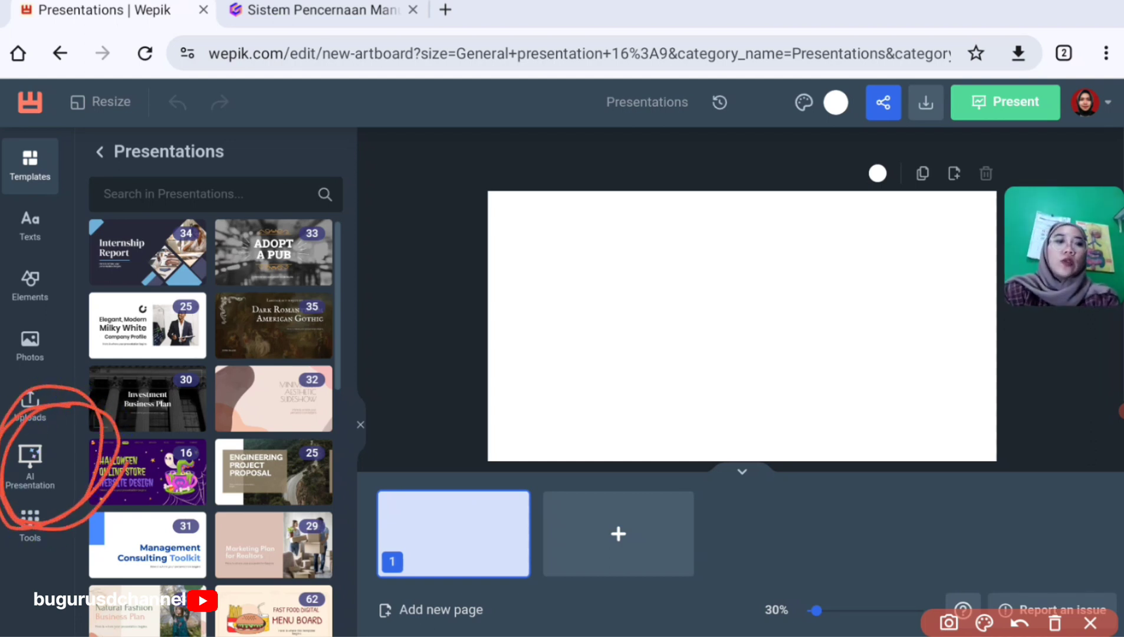
click(1055, 622)
click(1090, 623)
Open the AI Presentation feature and start its setup form.
click(31, 466)
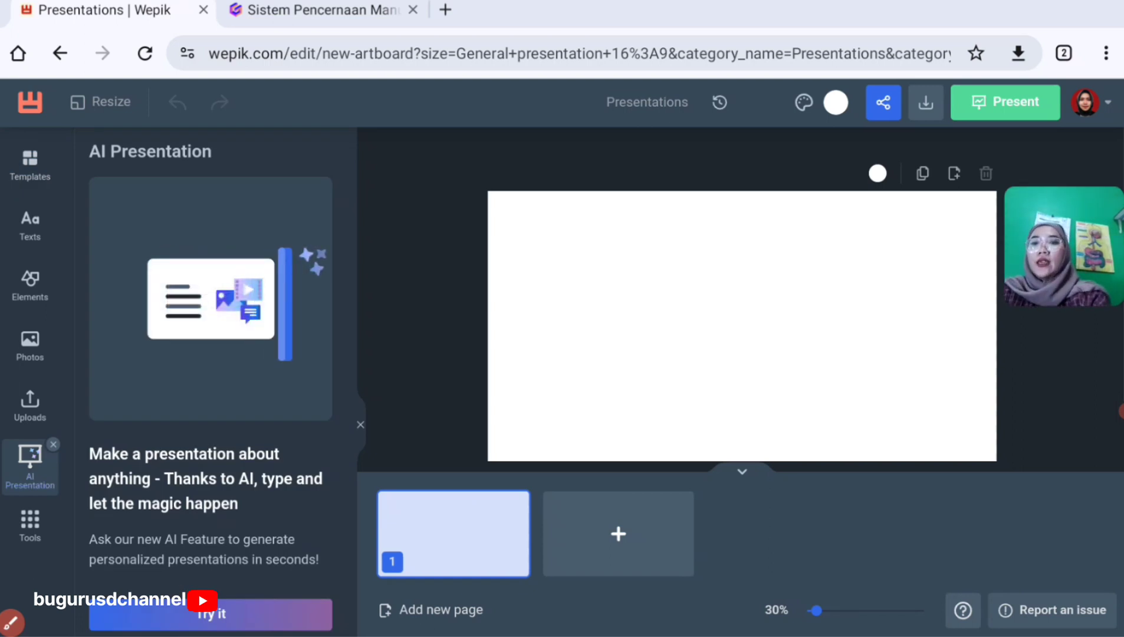
click(210, 614)
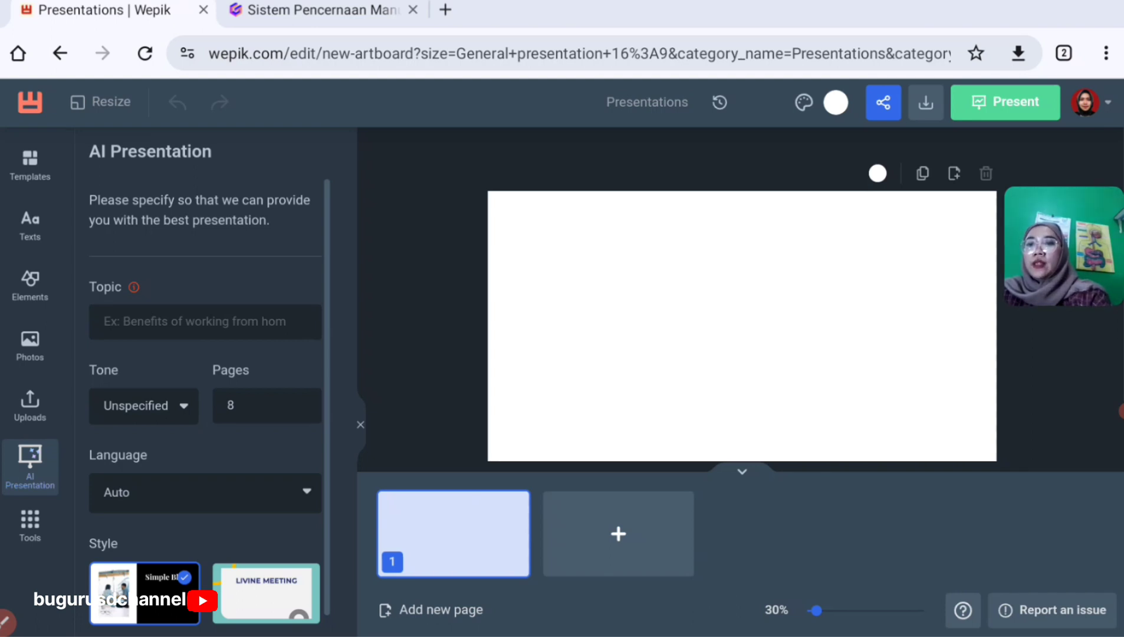
click(7, 622)
mouse_move(305, 133)
mouse_down()
mouse_move(59, 613)
mouse_move(159, 227)
mouse_move(130, 256)
mouse_up()
click(1055, 622)
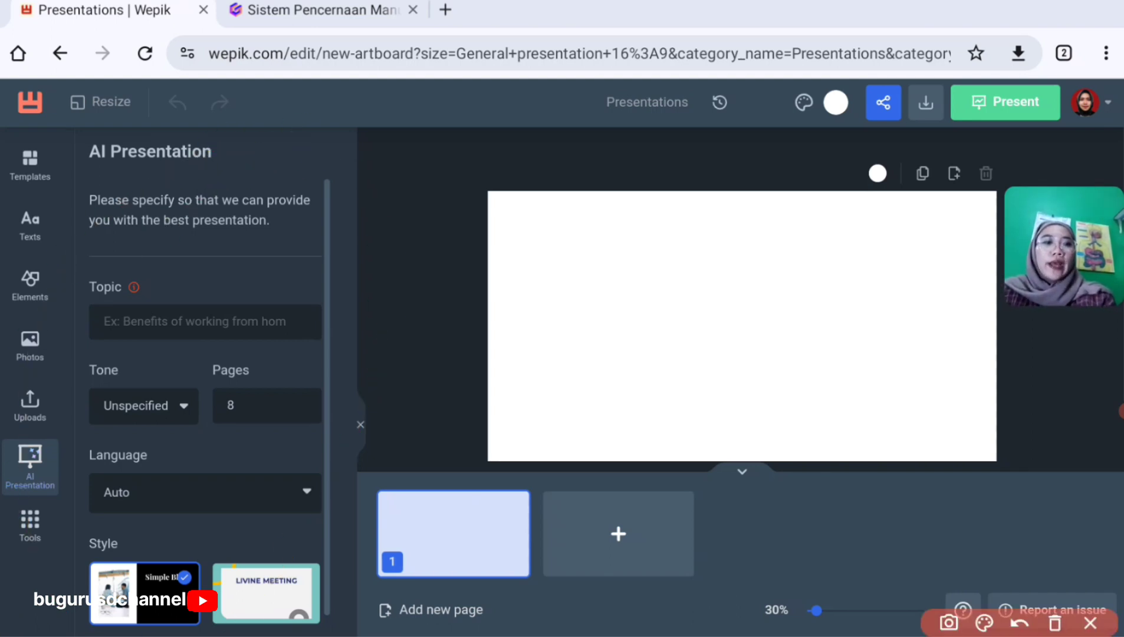
click(1091, 622)
Enter "sistem pencernaan manusia" as the presentation topic and set the number of pages to 15.
click(104, 321)
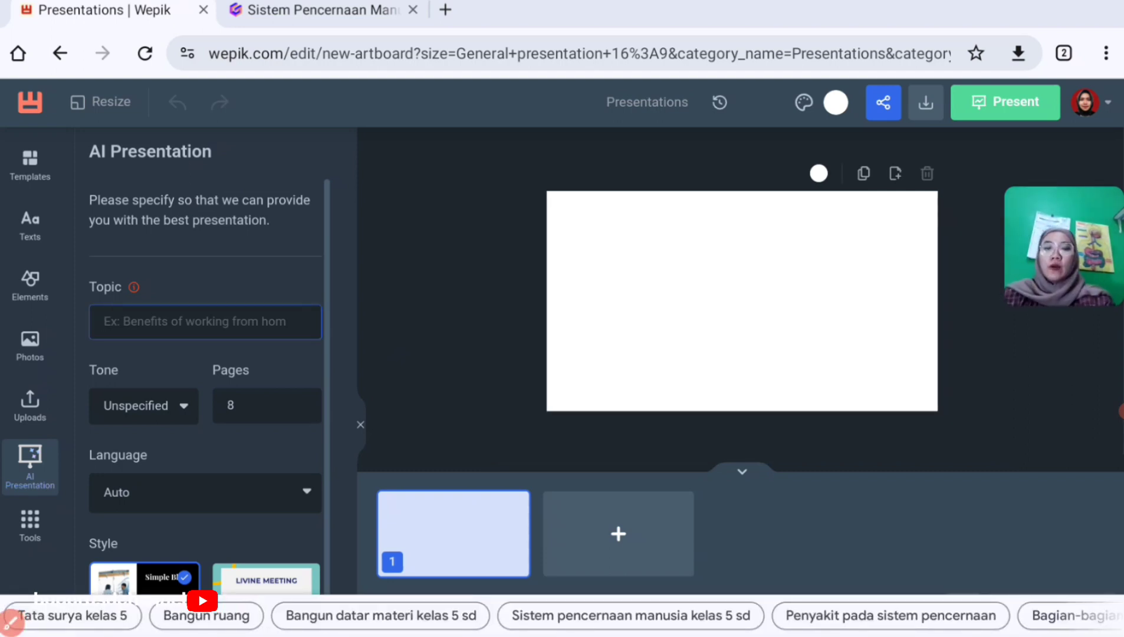
text(sistem pencernaan manusia)
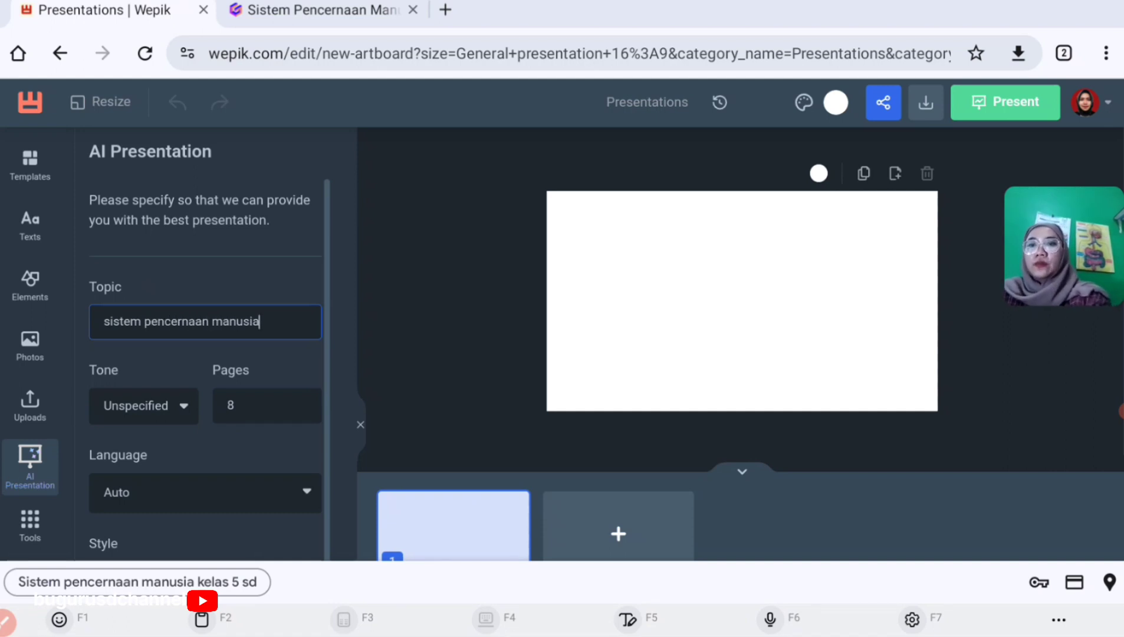
click(263, 406)
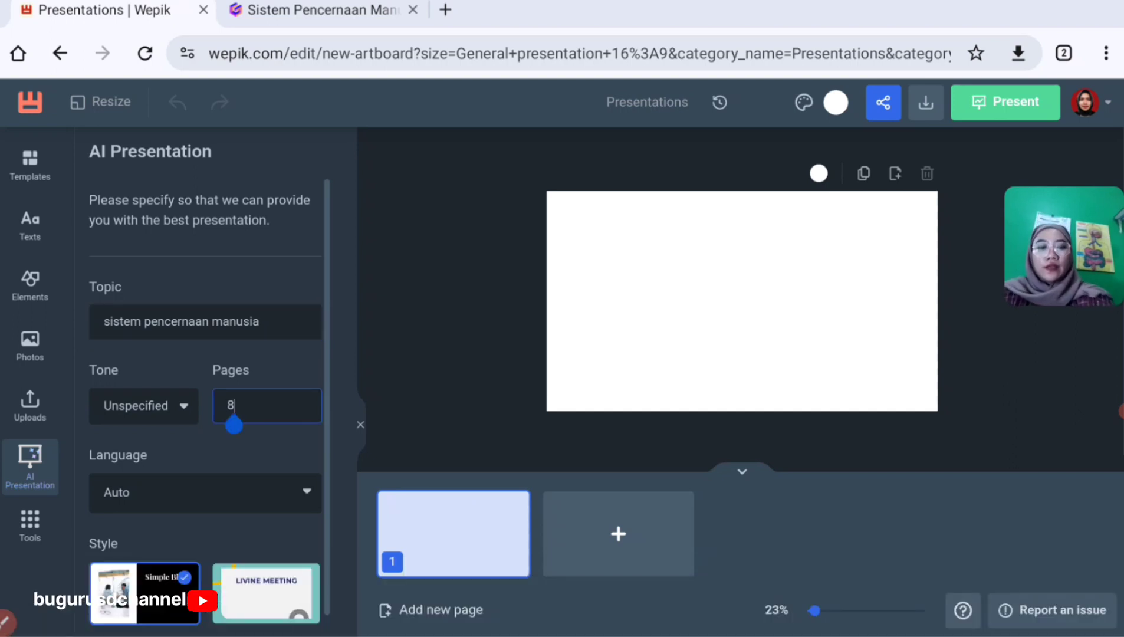
key(BackSpace)
text(20)
key(BackSpace)
key(BackSpace)
text(15)
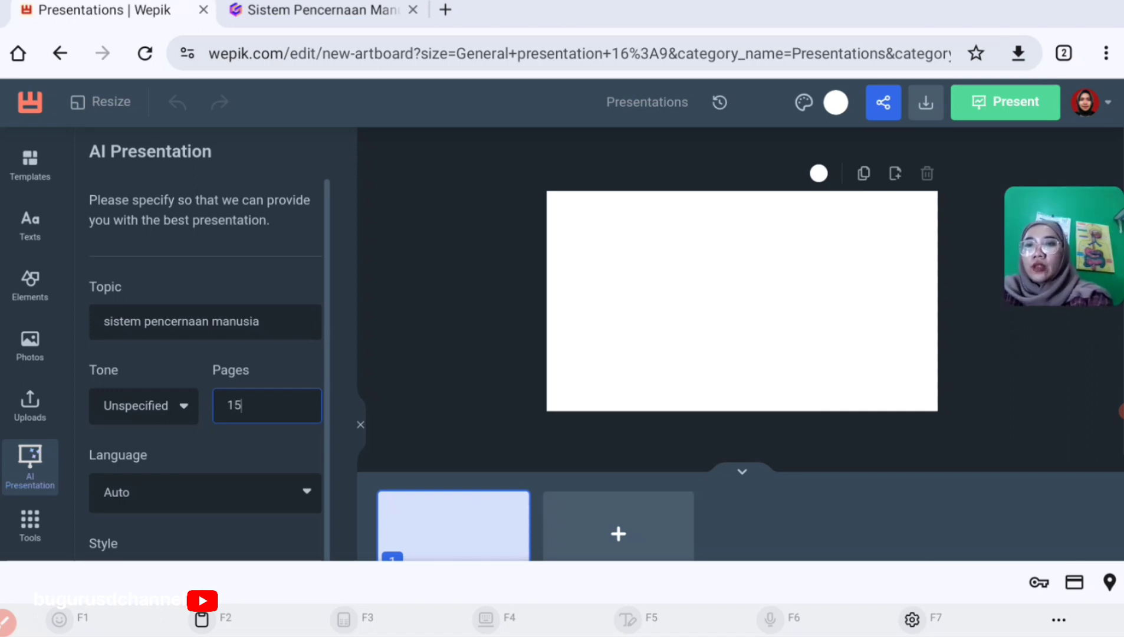
Choose Unspecified as the tone and Auto as the language for the AI presentation.
scroll(206, 378, down, 2)
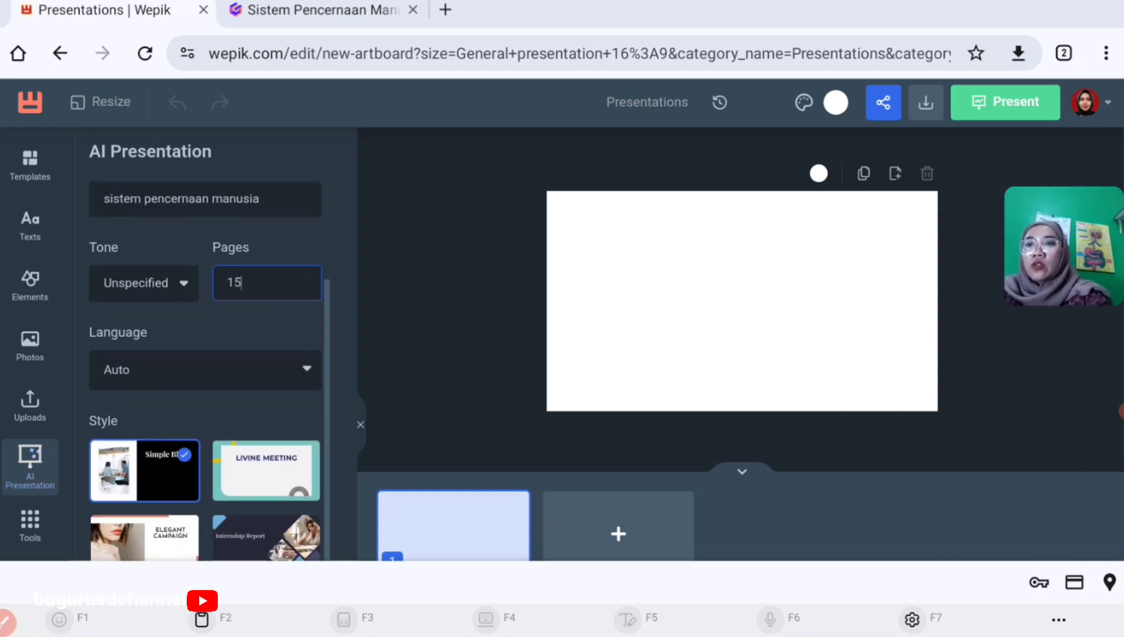
click(145, 283)
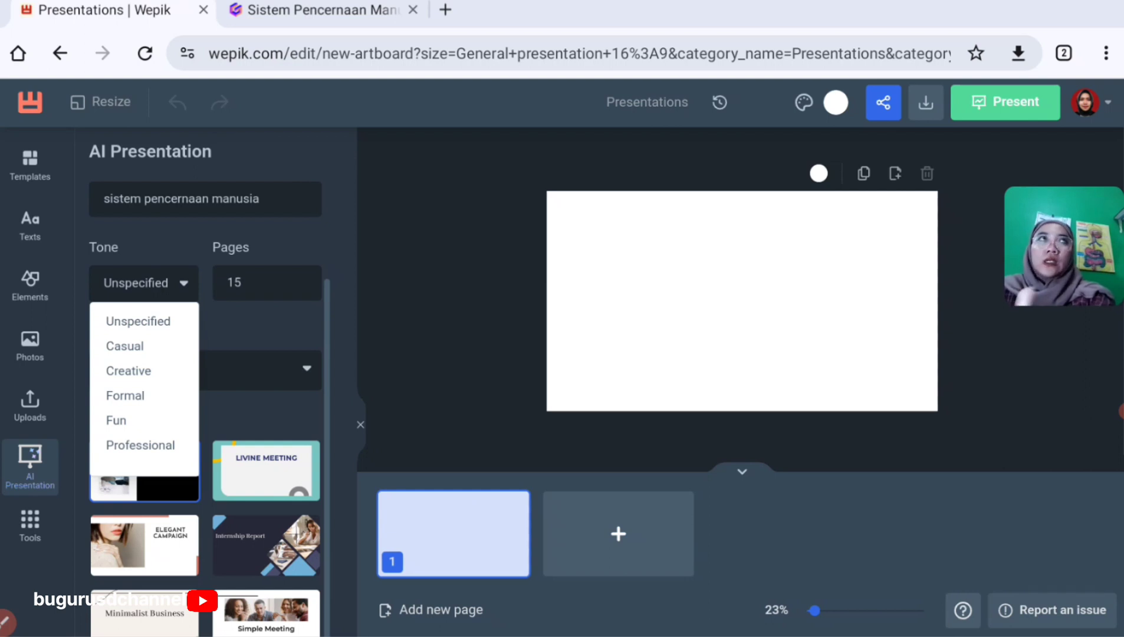
click(138, 322)
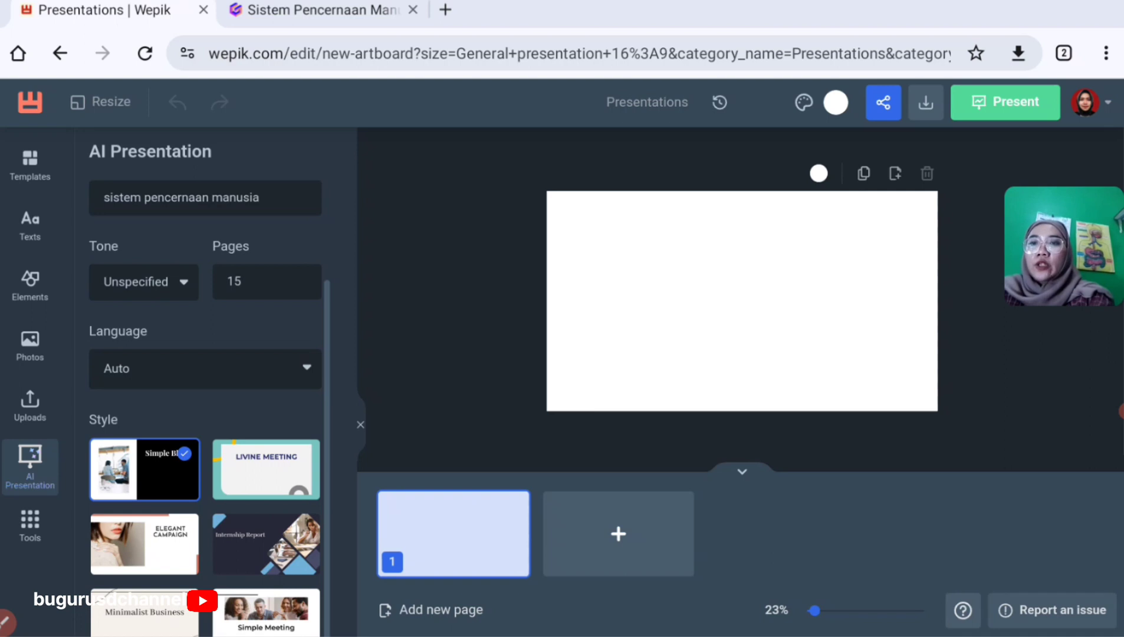
click(205, 370)
scroll(205, 501, down, 5)
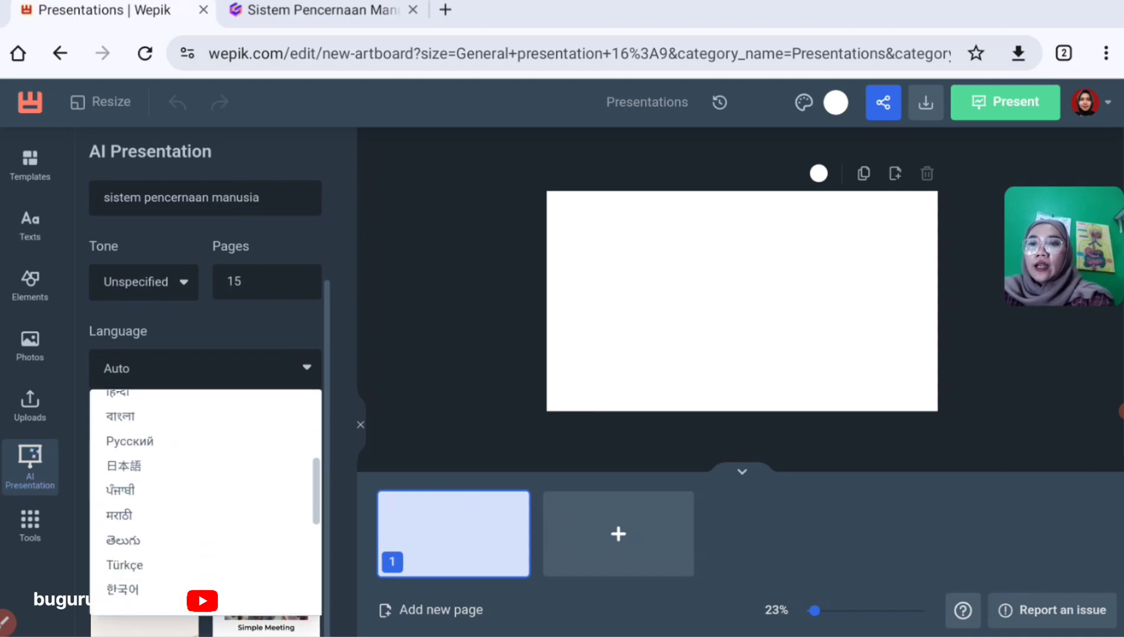
scroll(205, 501, up, 5)
click(119, 409)
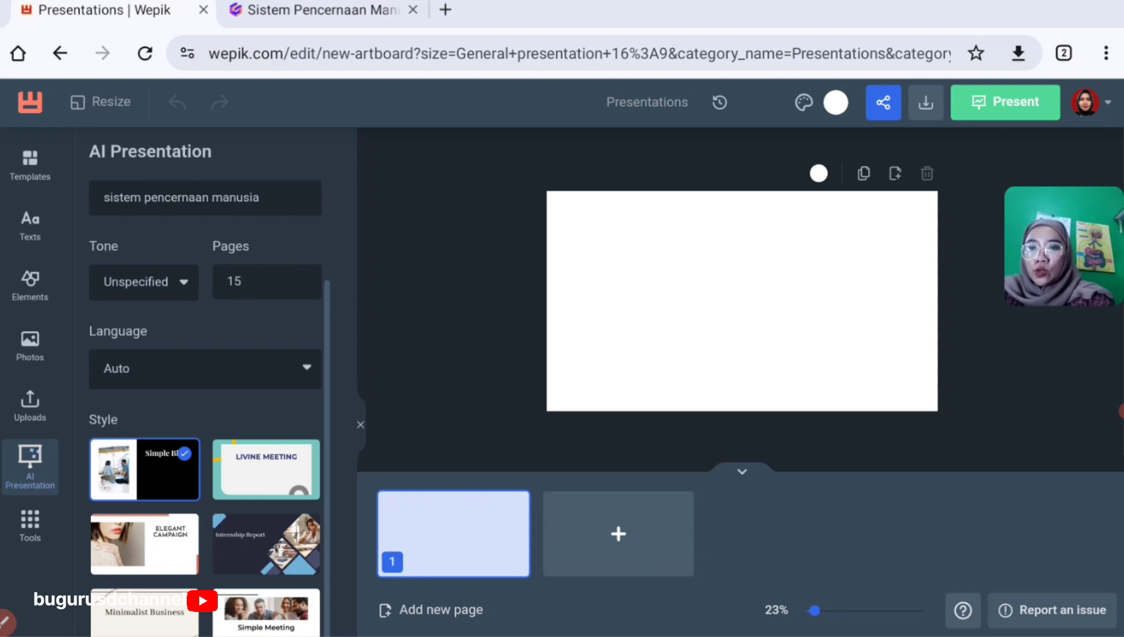
Choose the Livine Meeting style and generate the AI presentation.
click(266, 470)
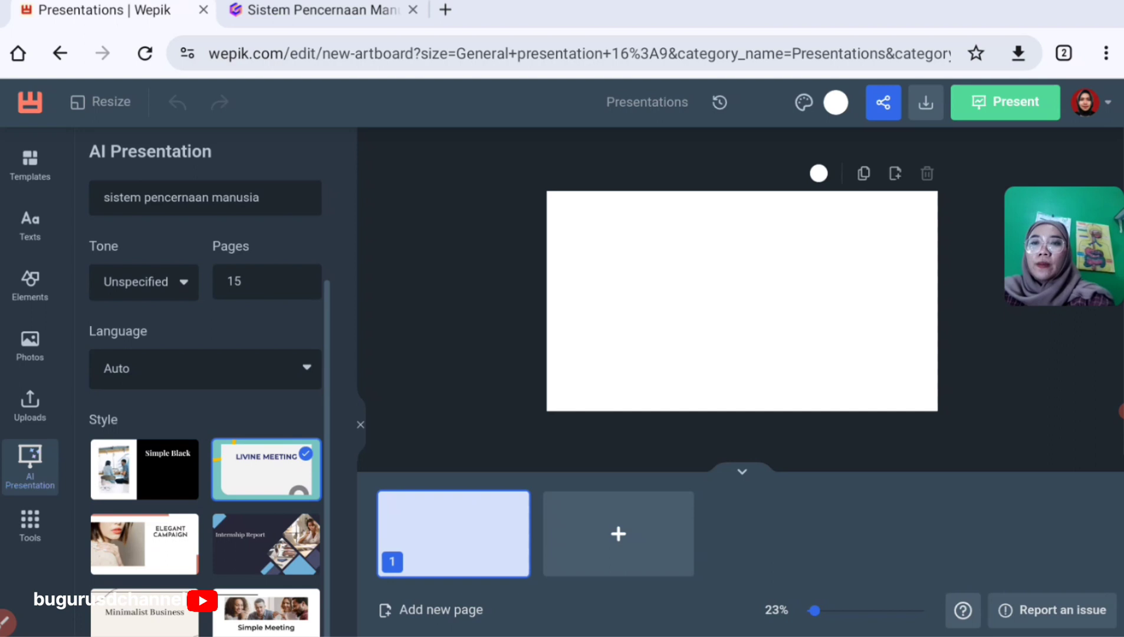
scroll(206, 383, up, 3)
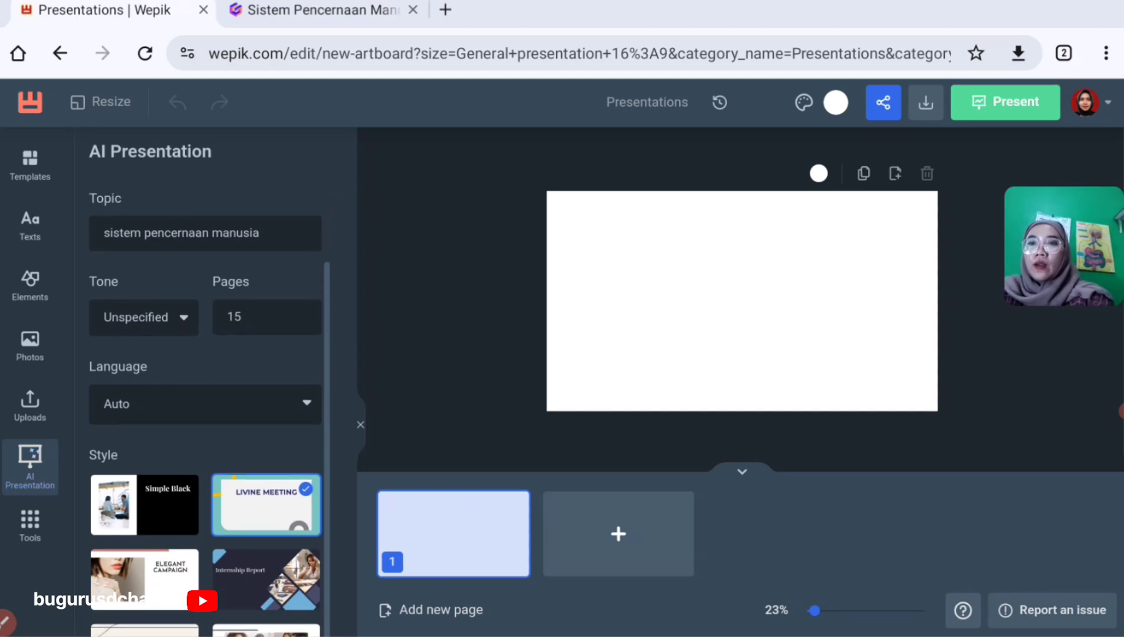
click(259, 298)
key(Return)
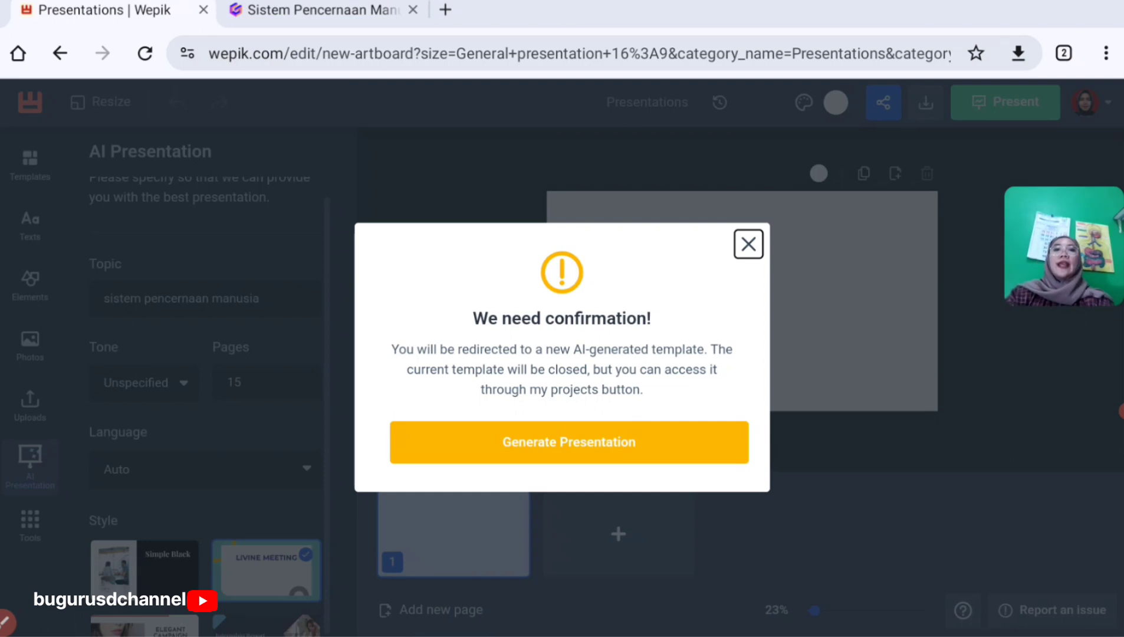
click(568, 442)
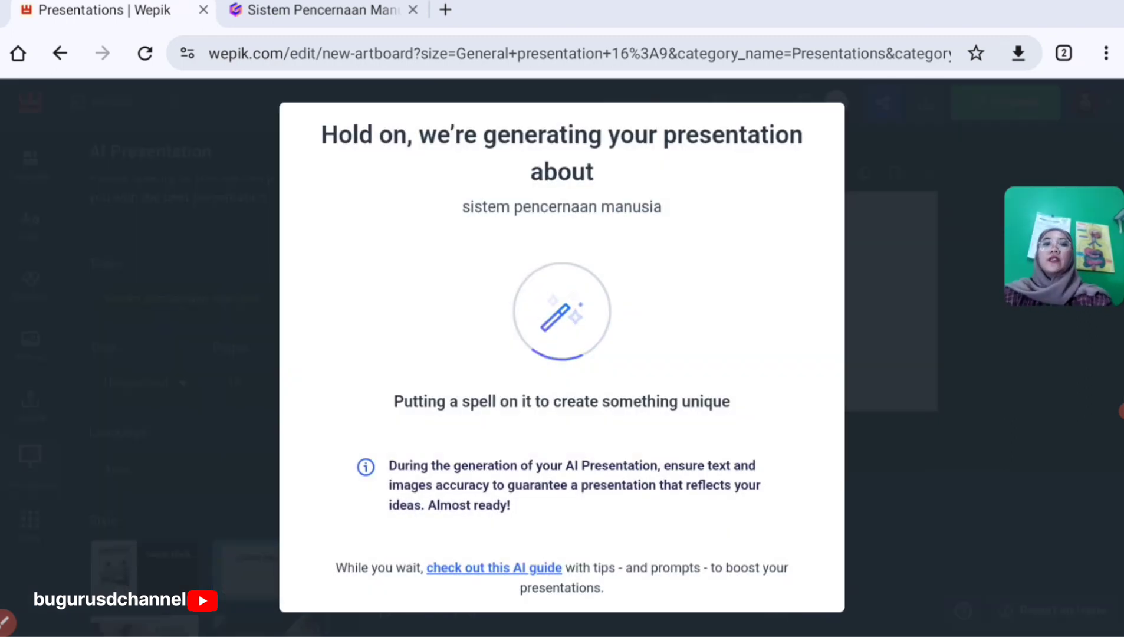